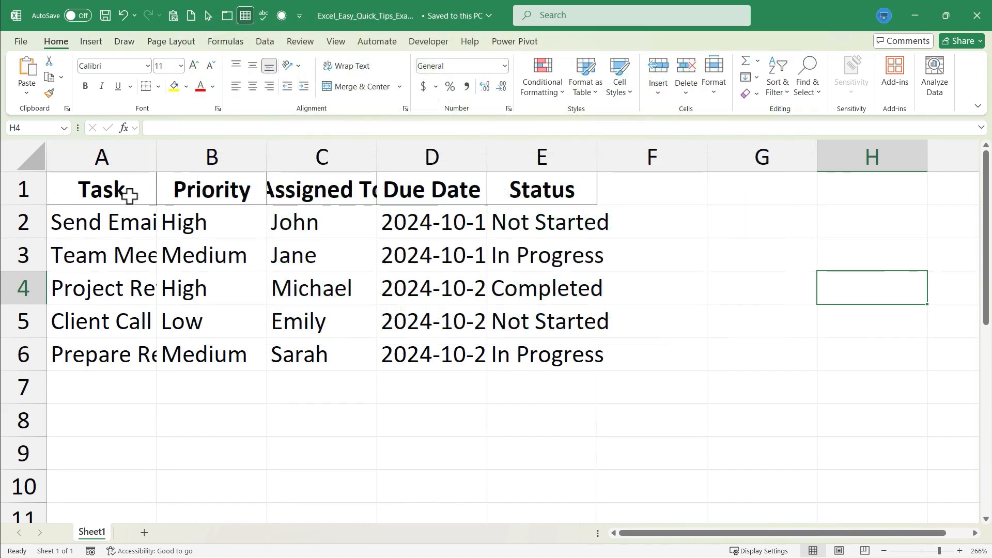
# Select the Task column's cells from the header in A1 down to the last entry in A6
pyautogui.click(103, 191)
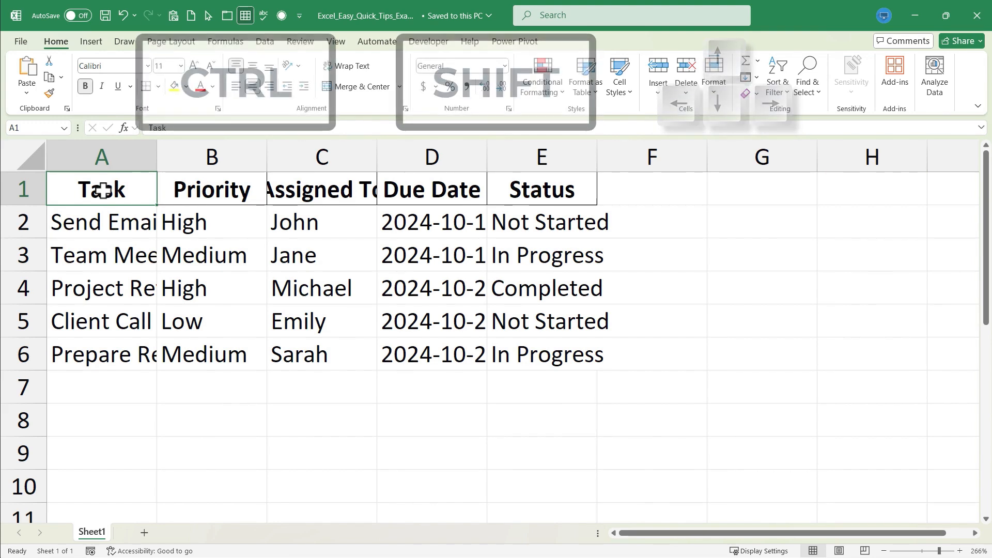
pyautogui.hotkey('ctrl', 'shift', 'Down')
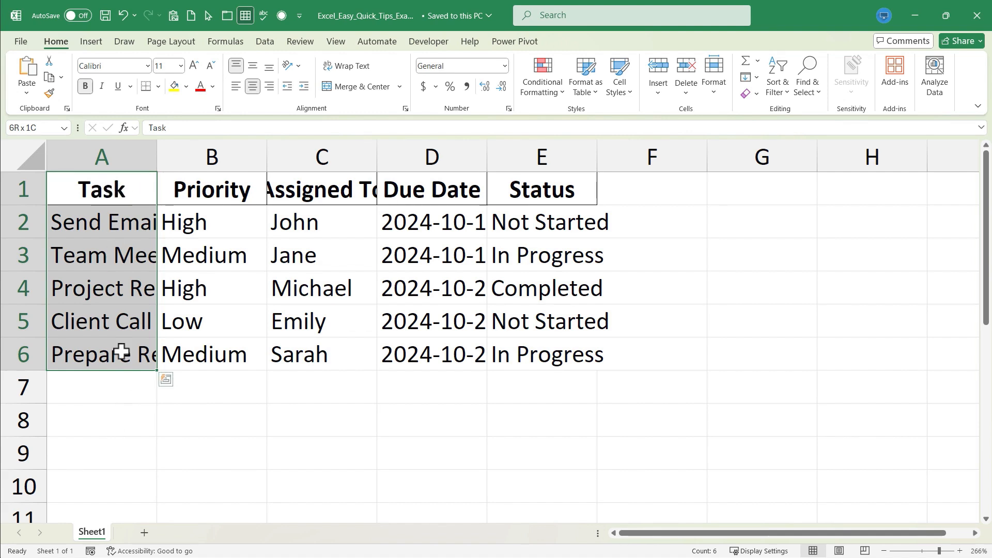
pyautogui.click(178, 290)
# Apply the Accent4 cell style to the header row from Task through Status
pyautogui.click(115, 192)
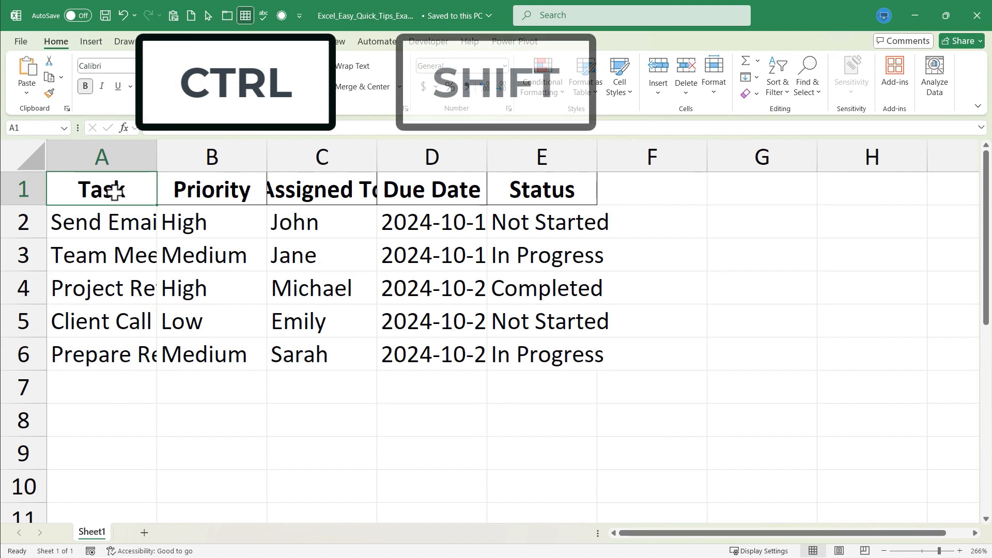
pyautogui.hotkey('ctrl', 'shift', 'Right')
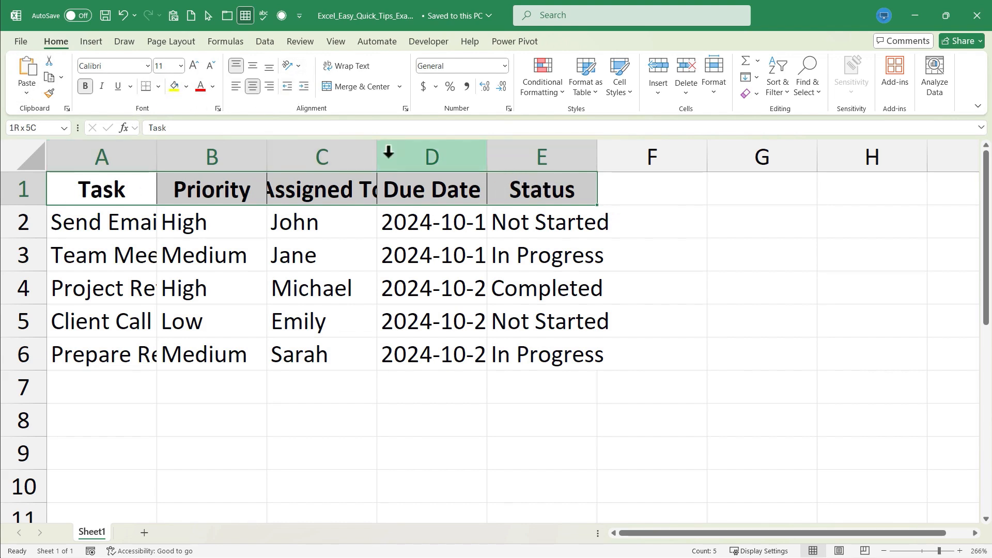
pyautogui.click(621, 77)
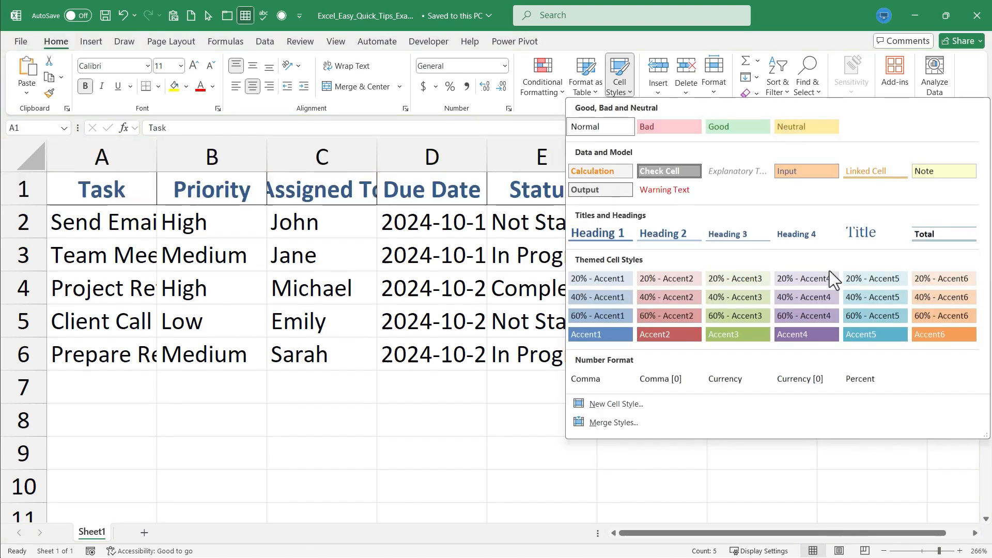
pyautogui.click(808, 333)
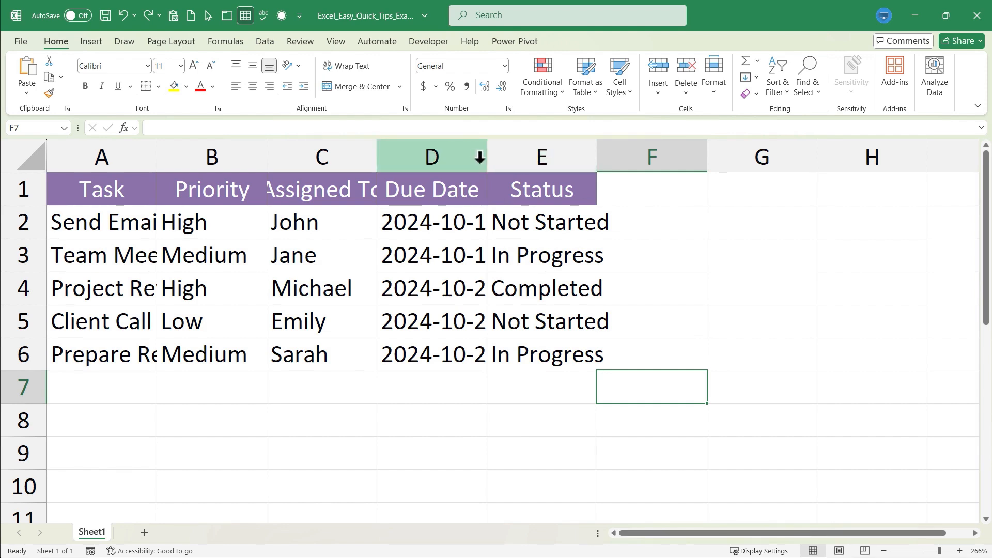
# Insert two blank columns between the Due Date and Status columns
pyautogui.click(524, 149)
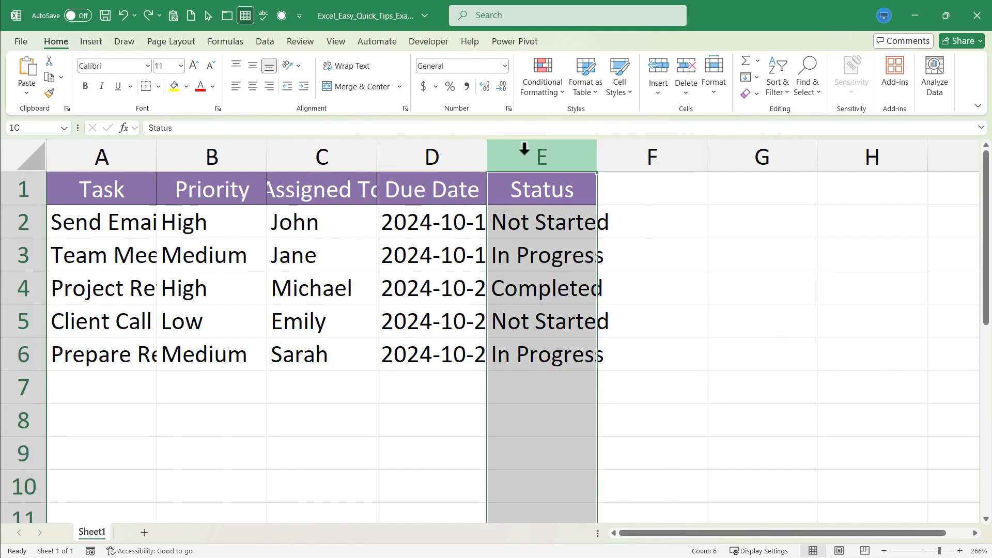
pyautogui.moveTo(524, 154); pyautogui.dragTo(630, 158)
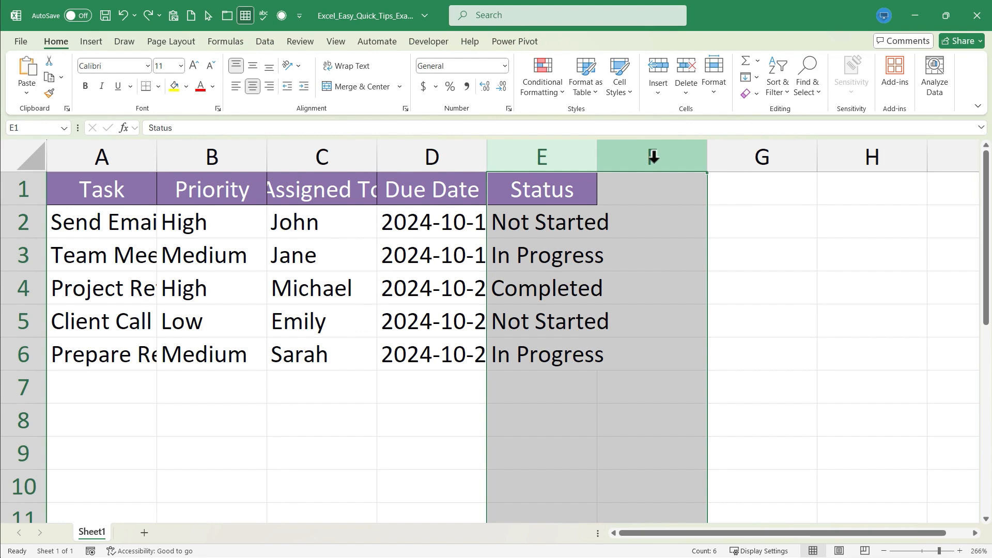
pyautogui.rightClick(621, 152)
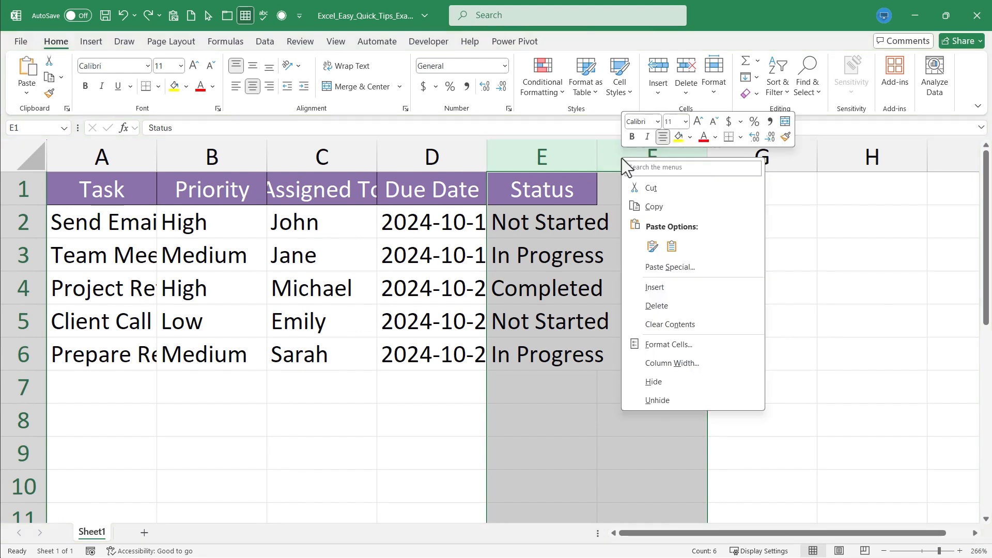
pyautogui.click(653, 289)
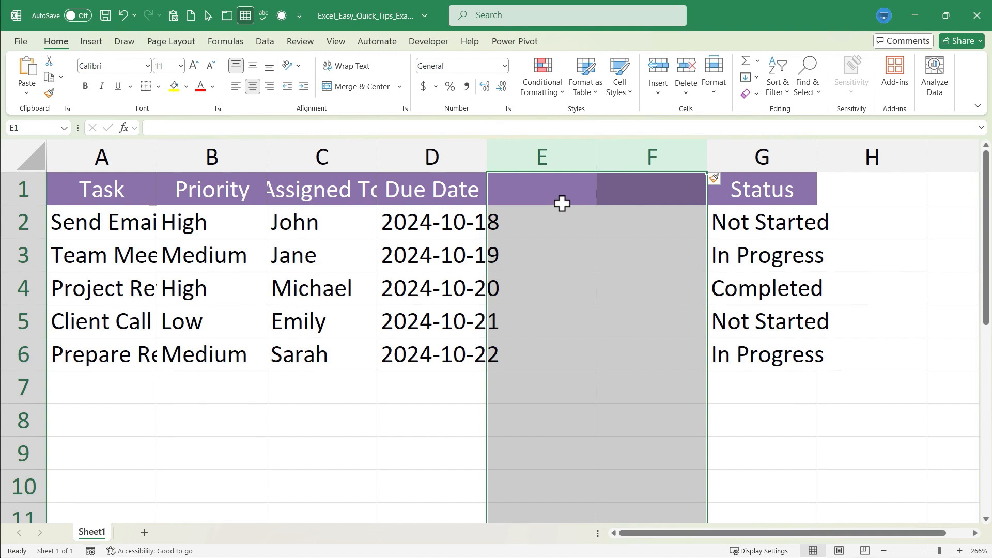
# Insert three blank rows above the Project Review row, and undo the insertion
pyautogui.click(80, 295)
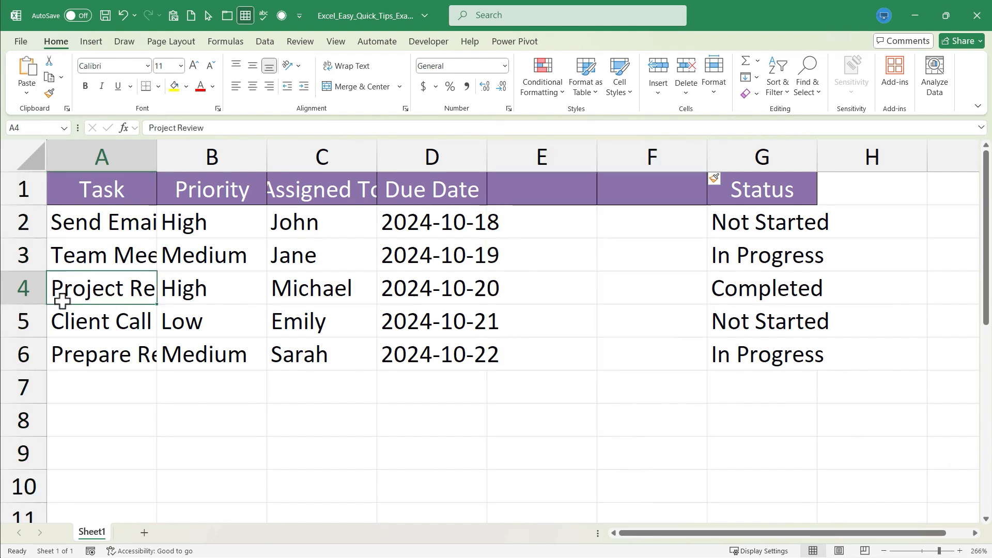
pyautogui.click(20, 289)
pyautogui.moveTo(24, 289); pyautogui.dragTo(20, 358)
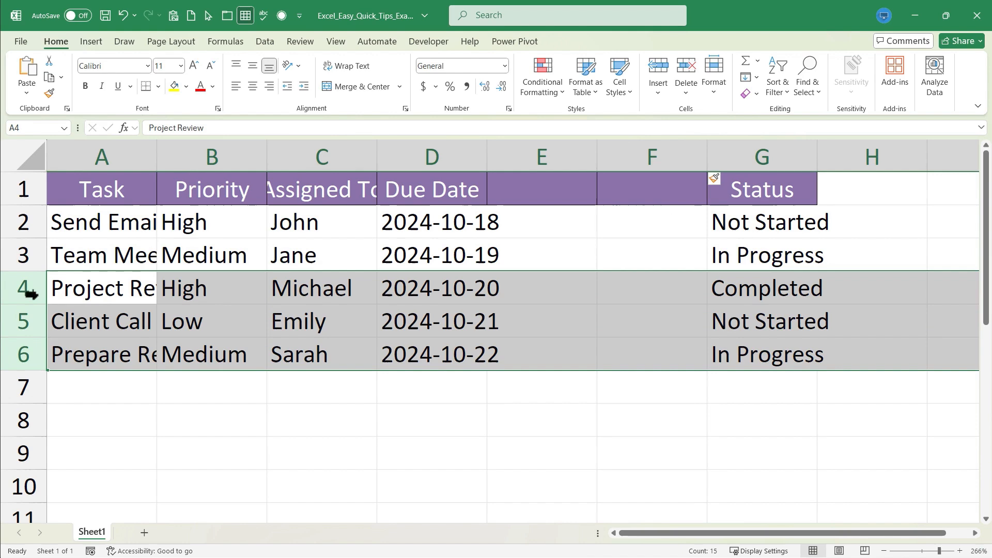
pyautogui.rightClick(30, 329)
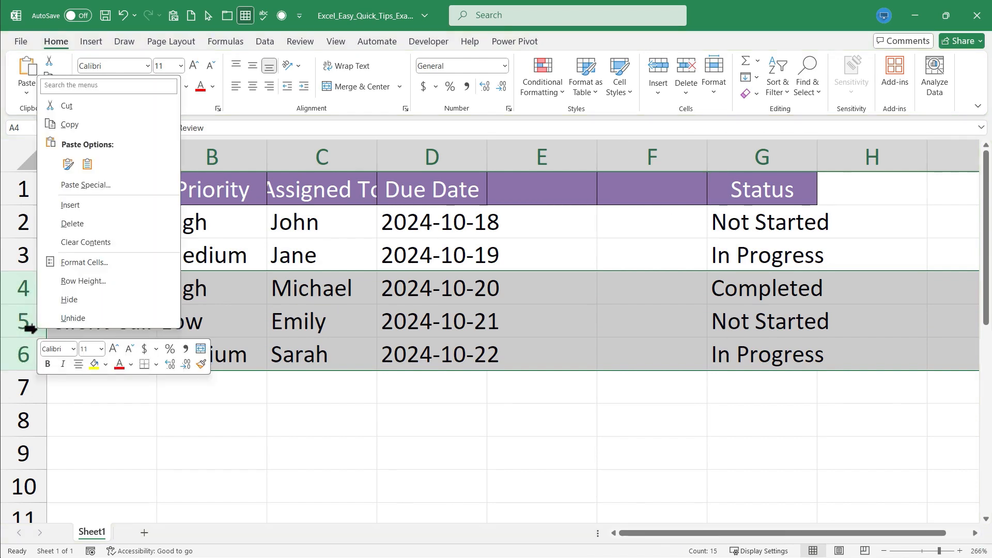
pyautogui.click(85, 208)
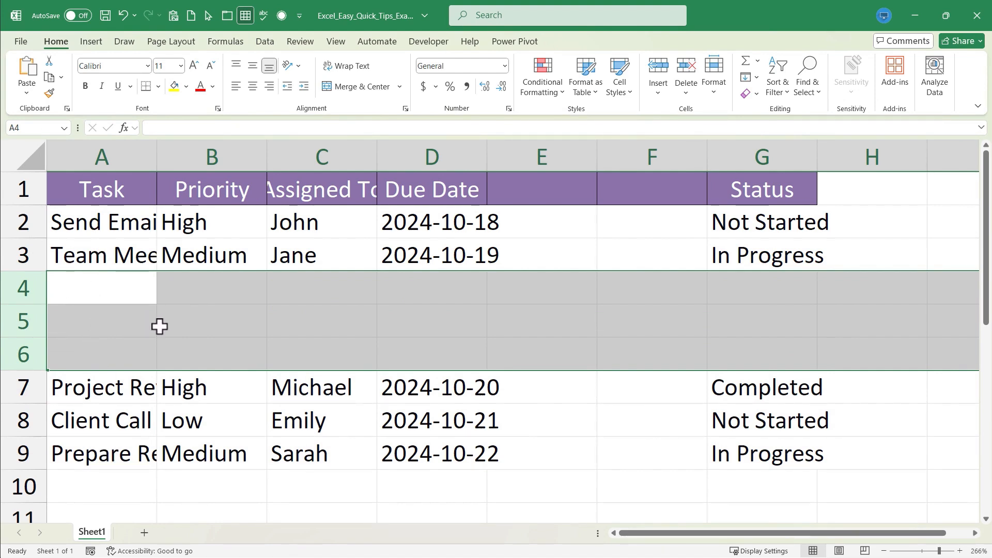
pyautogui.hotkey('ctrl', 'z')
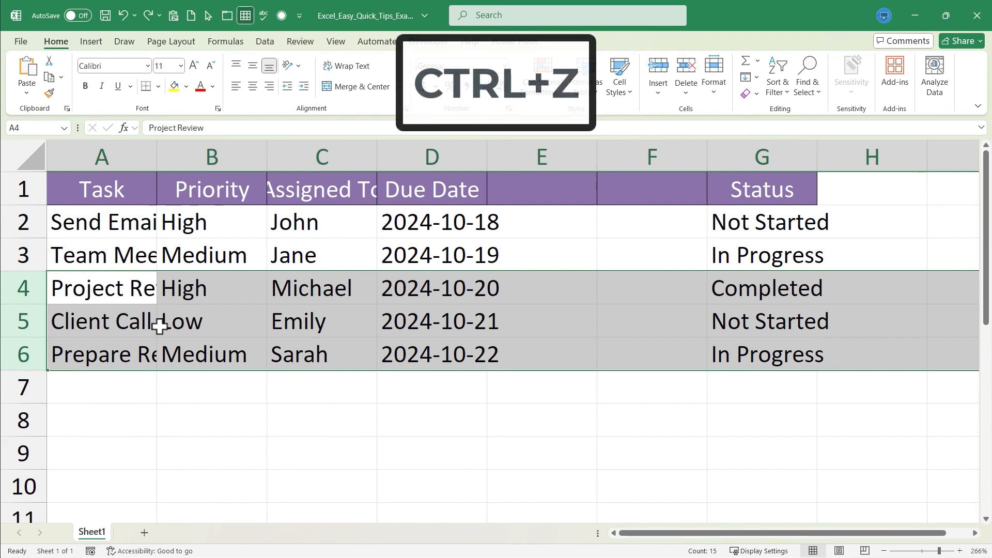
# Enter the header Today's Date in cell E1, beside Due Date
pyautogui.click(544, 190)
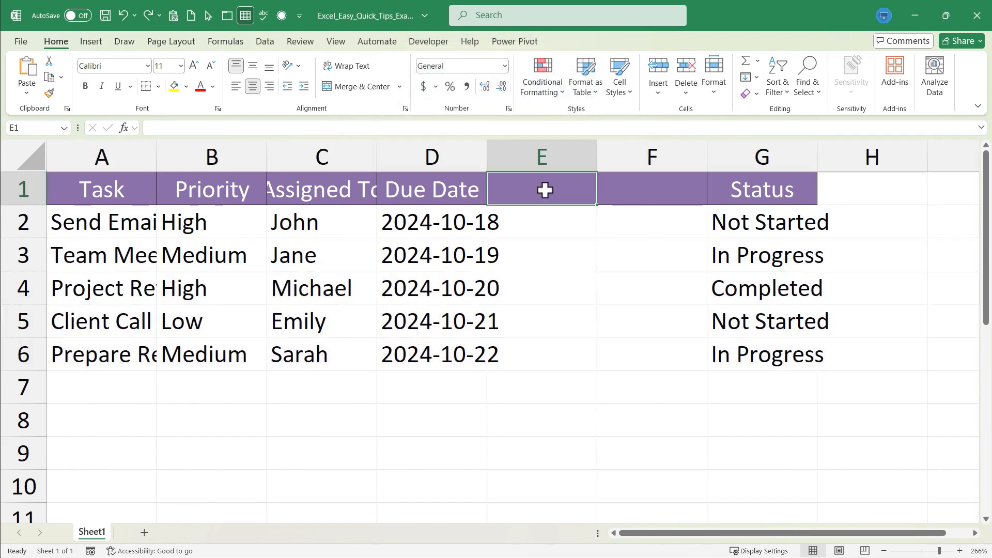
pyautogui.write("Today's Date")
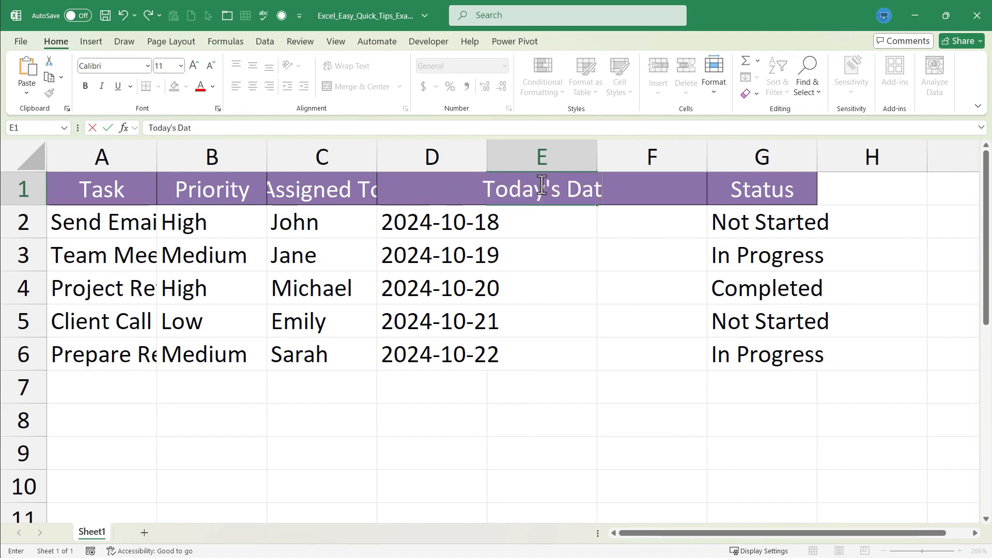
pyautogui.press('Return')
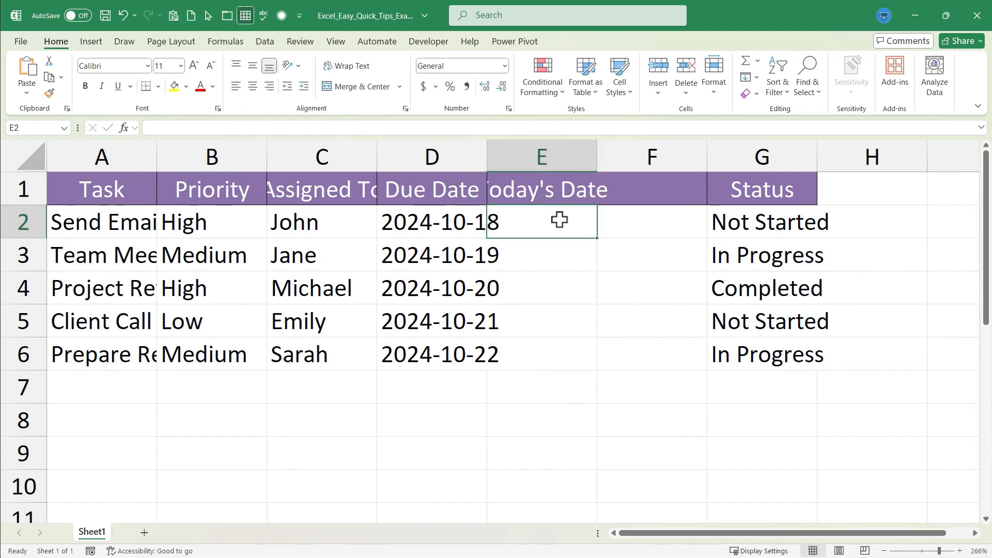
pyautogui.press('Up')
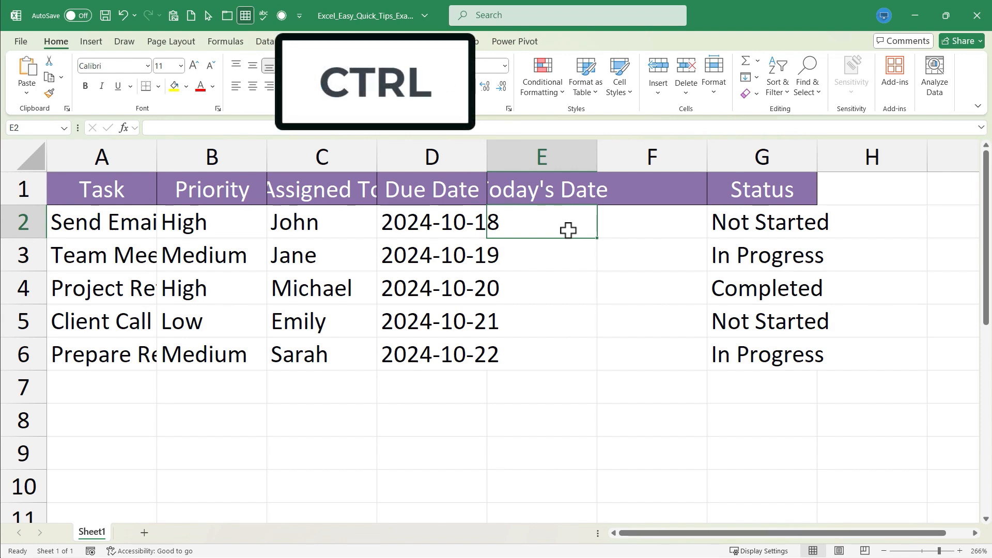
# Enter the current date, 10/17/2024, in cells E2 and E3 under Today's Date
pyautogui.hotkey('ctrl', ';')
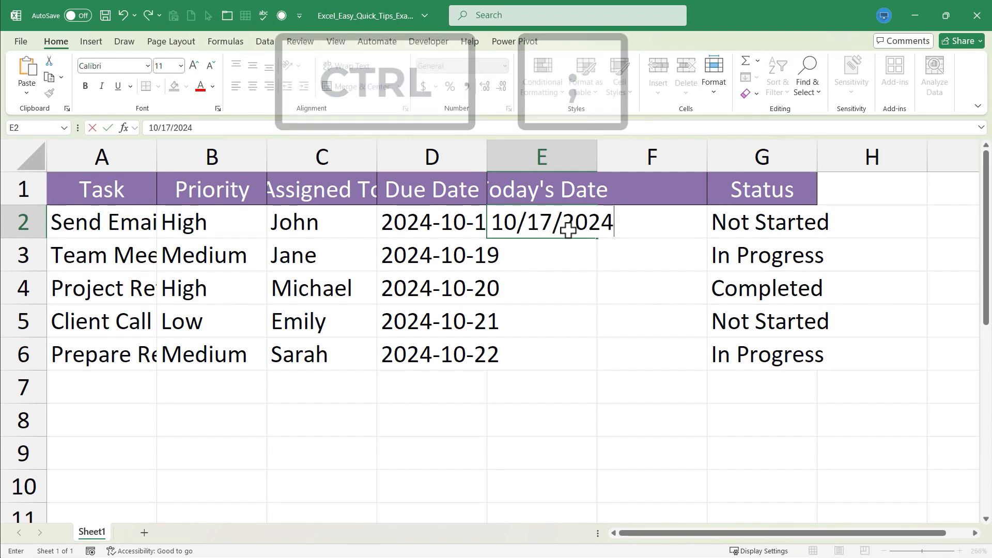
pyautogui.press('Return')
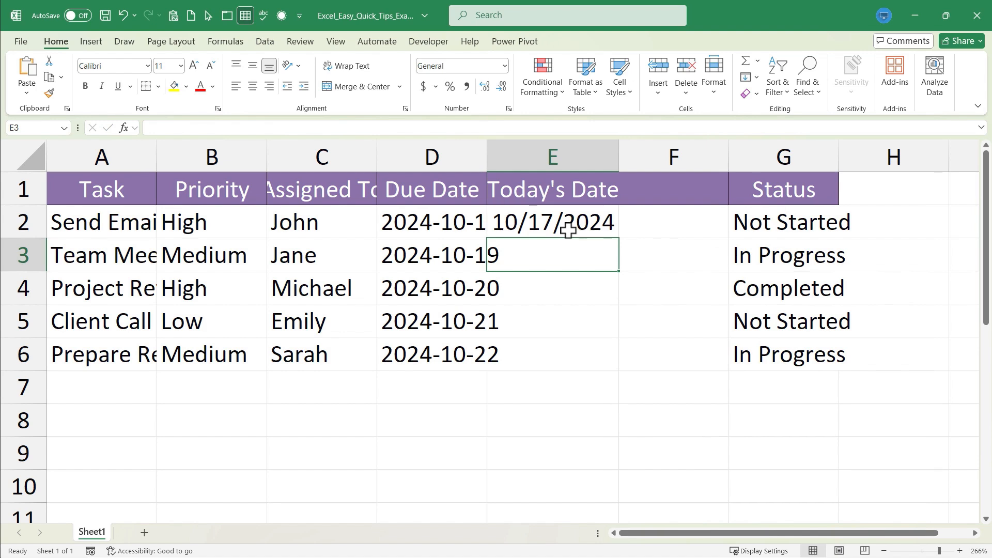
pyautogui.hotkey('ctrl', ';')
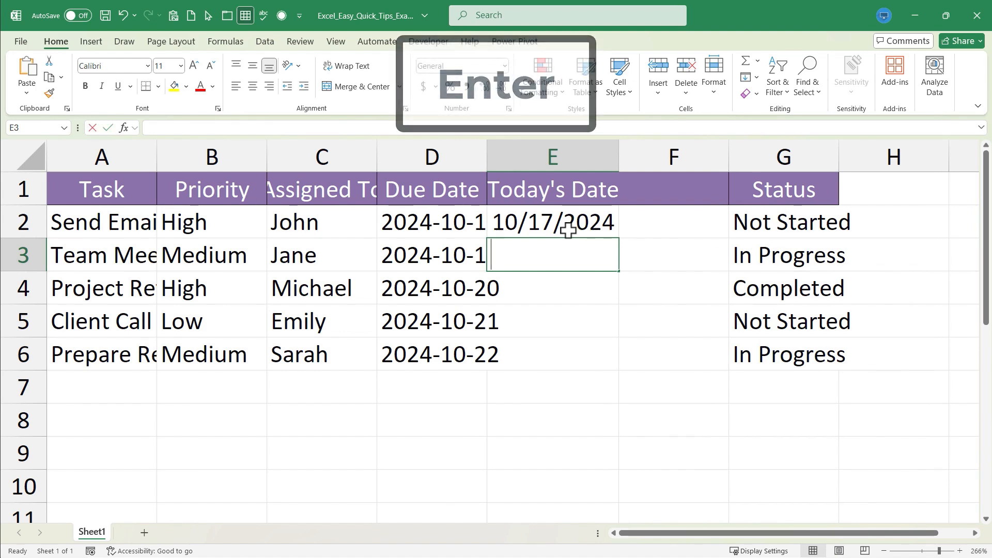
pyautogui.hotkey('ctrl', ';')
pyautogui.press('Return')
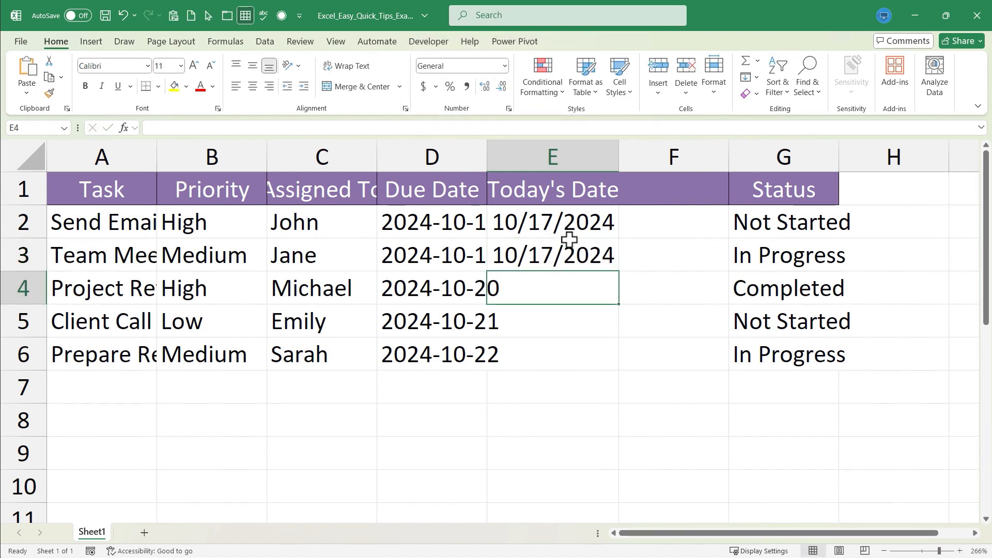
# Fill the date from E3 alone down the Today's Date column through E6
pyautogui.click(579, 259)
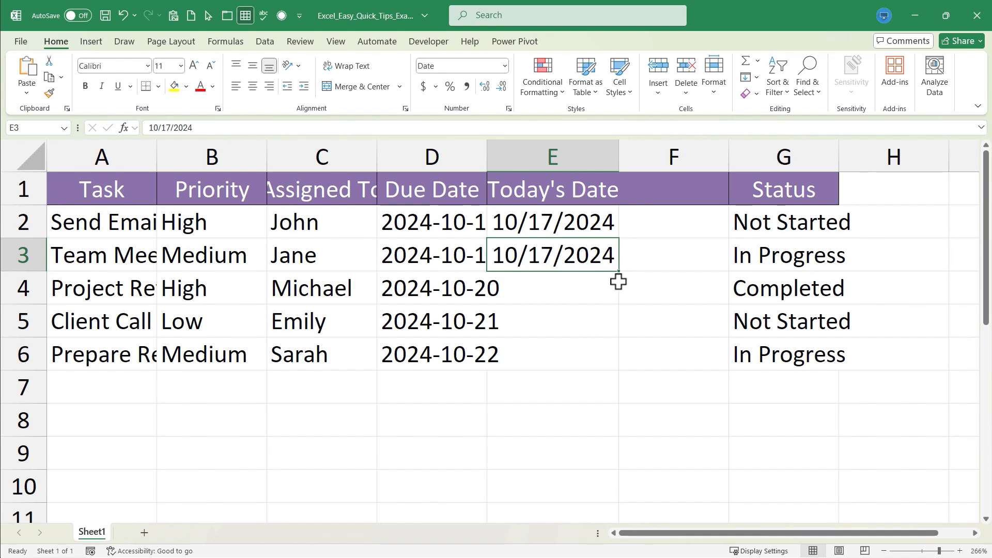
pyautogui.moveTo(621, 274); pyautogui.dragTo(611, 377)
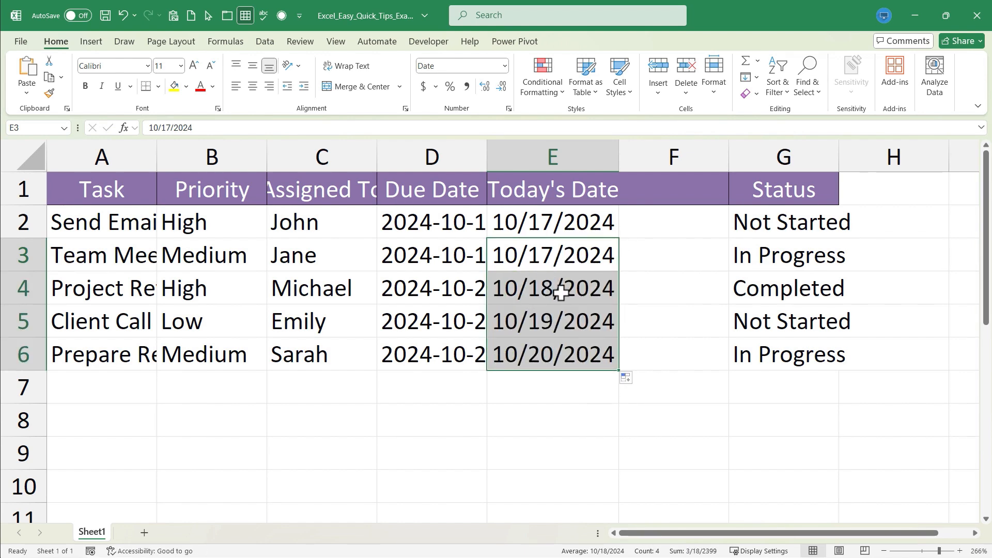
pyautogui.click(562, 255)
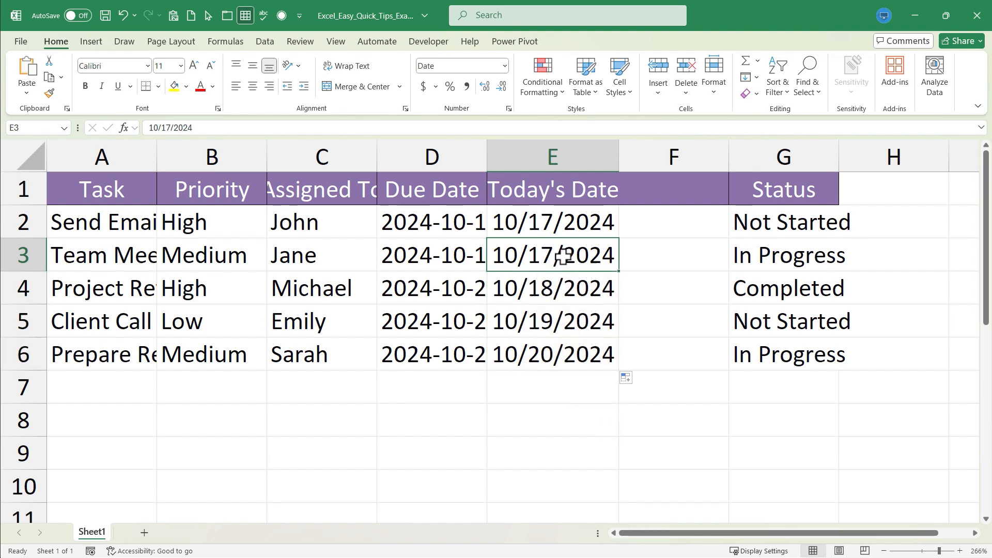
# Fill the Today's Date column down to E6 from the two dates in E2:E3, so every row has 10/17/2024
pyautogui.click(565, 222)
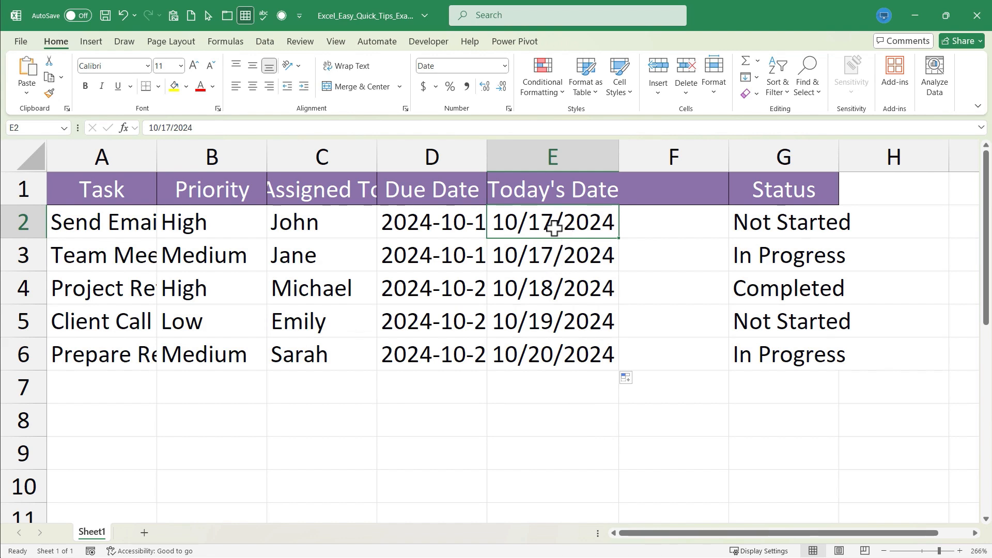
pyautogui.moveTo(554, 238); pyautogui.dragTo(557, 255)
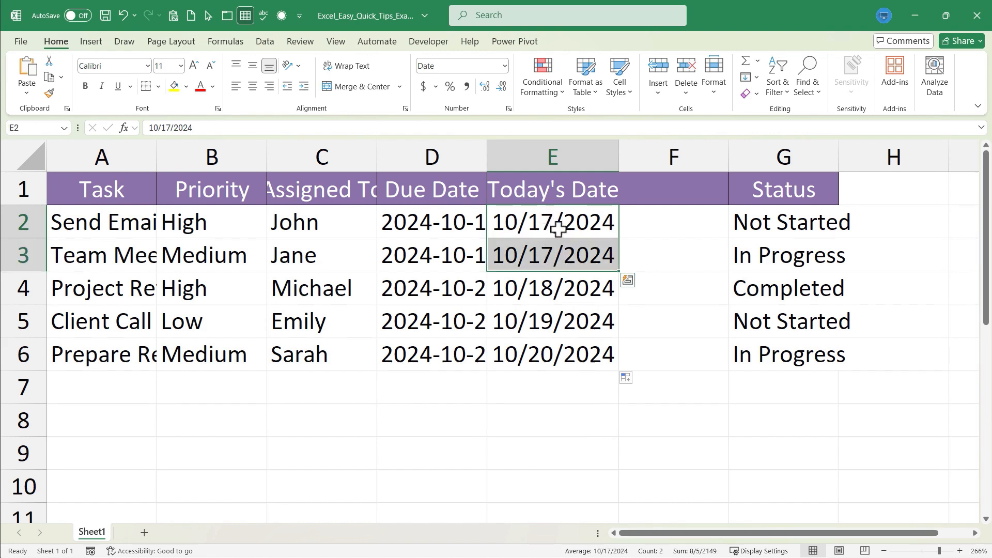
pyautogui.moveTo(622, 273); pyautogui.dragTo(611, 376)
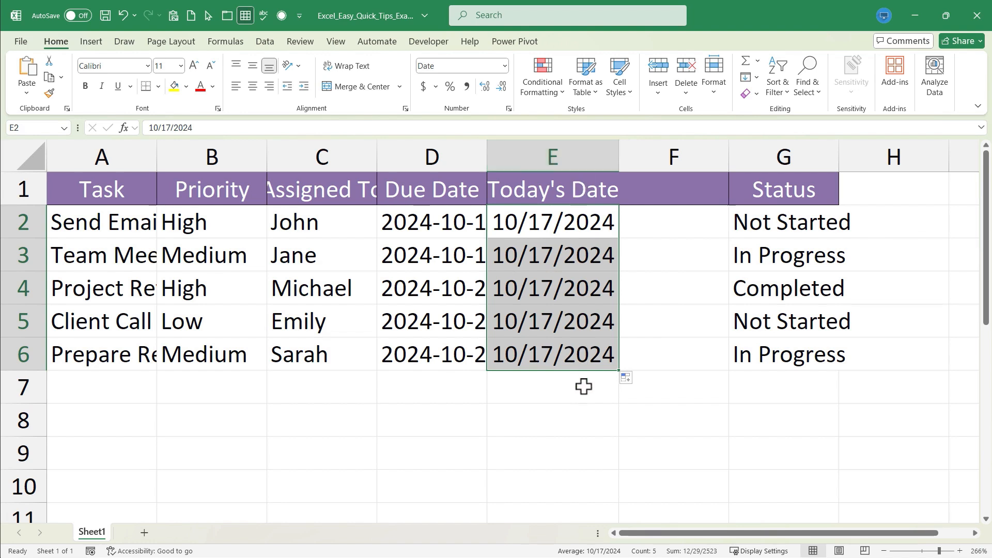
pyautogui.click(592, 466)
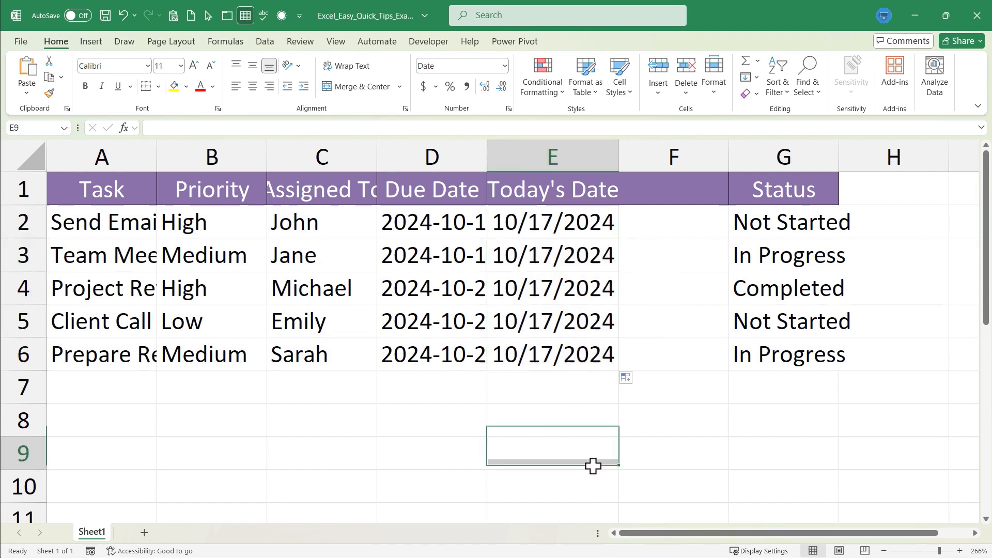
pyautogui.click(583, 399)
pyautogui.click(655, 432)
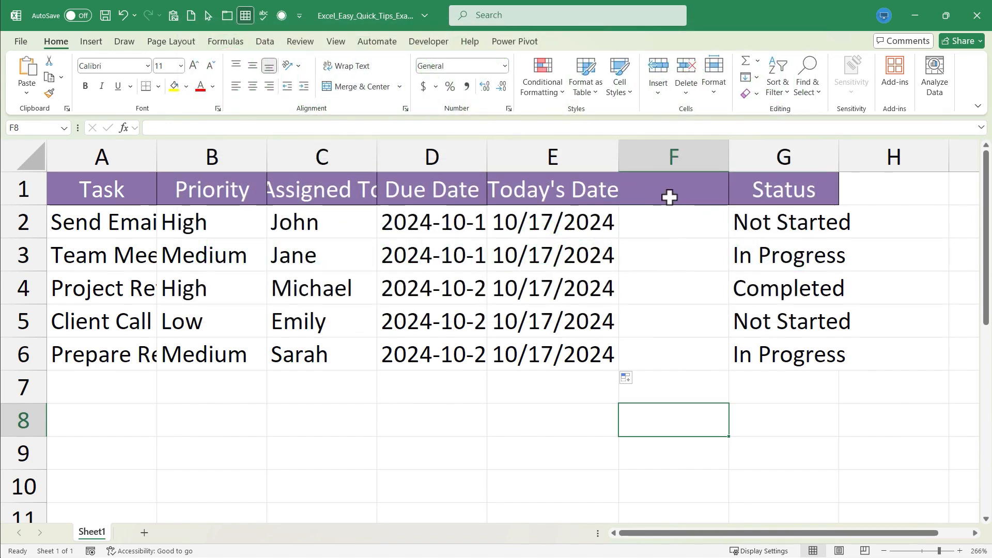
# Enter the header Hours Spent in cell F1, between Today's Date and Status
pyautogui.click(670, 195)
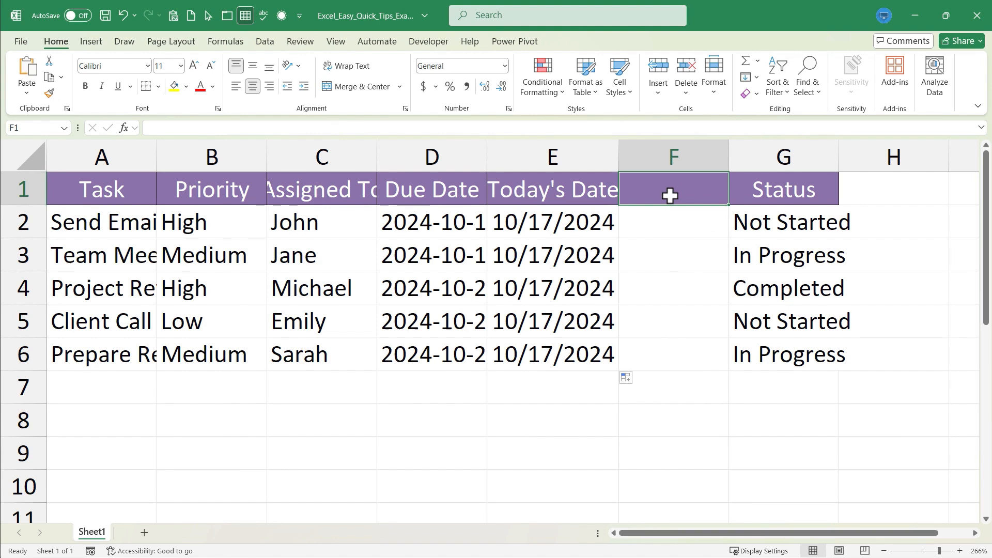
pyautogui.write('Hours Spent')
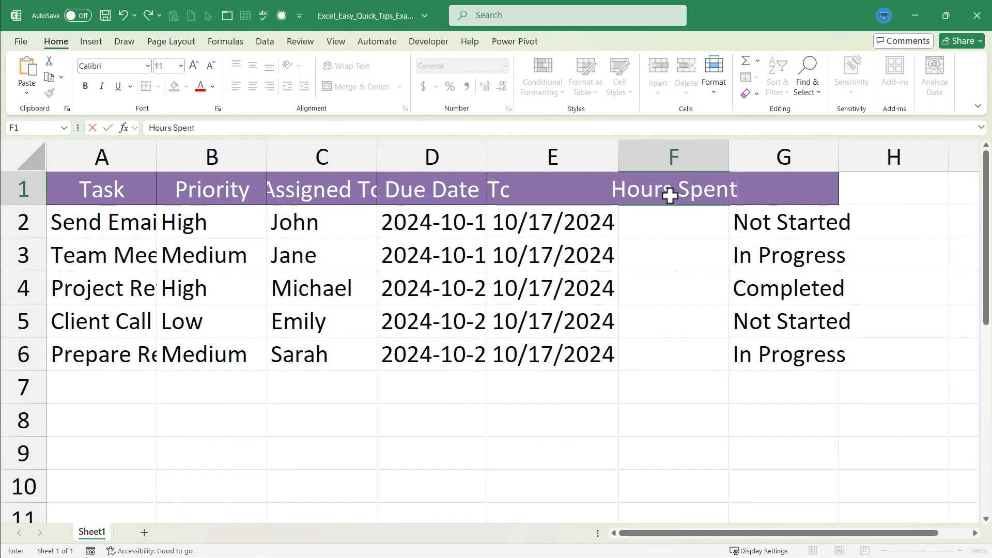
pyautogui.press('Return')
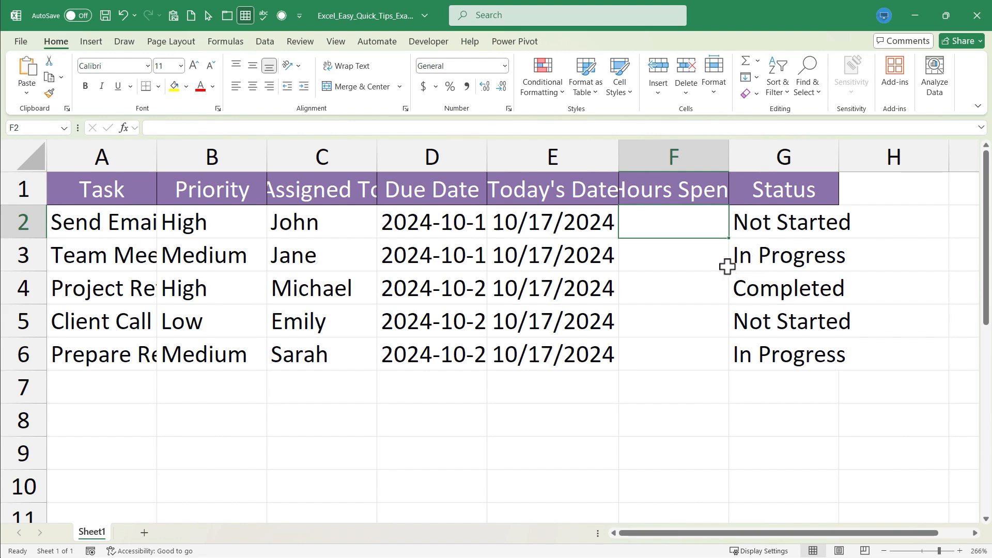
# Fill in the Hours Spent values 1, 4, 8, 3 and 7 in cells F2 through F6
pyautogui.write('1')
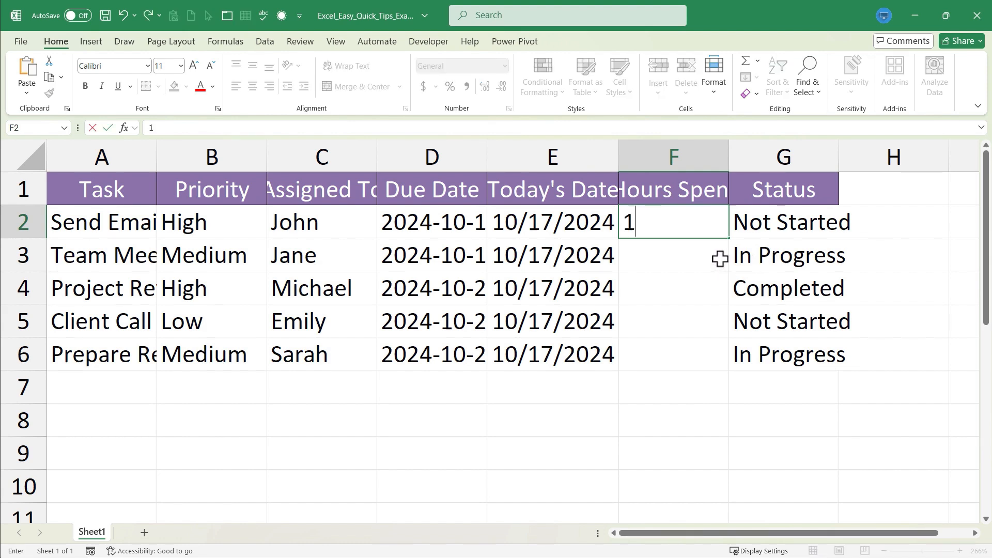
pyautogui.press('Return')
pyautogui.press('Return')
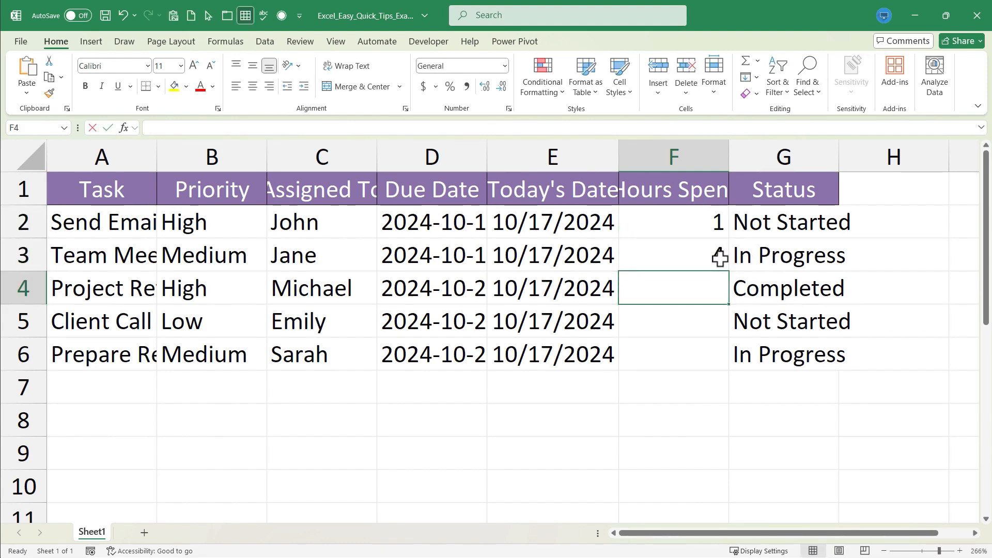
pyautogui.write('8')
pyautogui.press('Return')
pyautogui.write('3')
pyautogui.press('Return')
pyautogui.write('7')
pyautogui.press('Return')
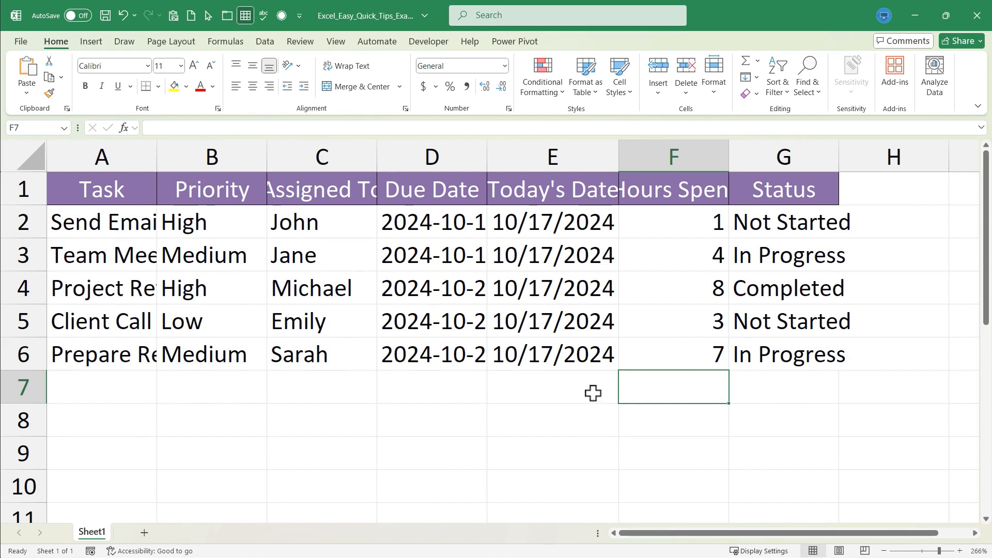
# Total the hours in F2:F6 with an AutoSum in cell F7, and clear that cell again
pyautogui.click(756, 61)
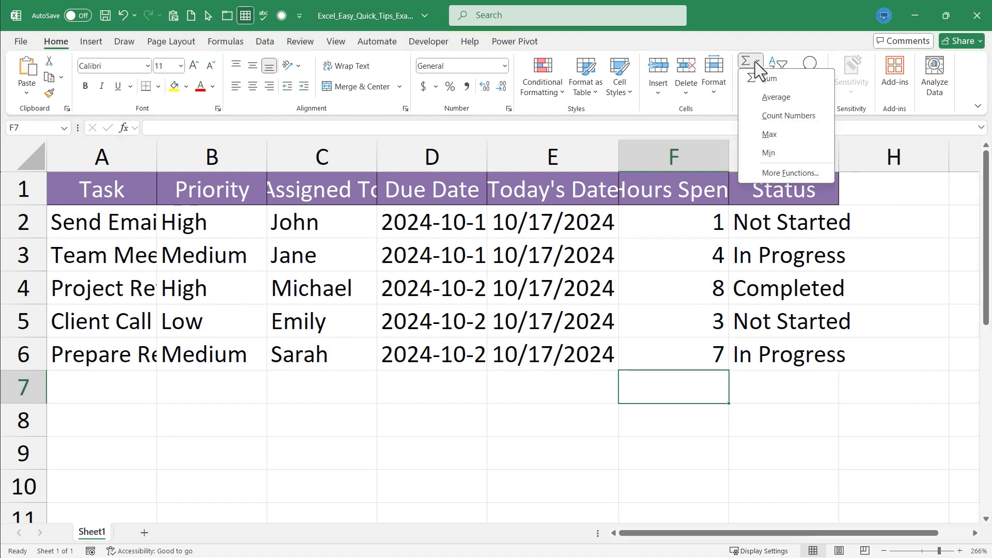
pyautogui.click(782, 79)
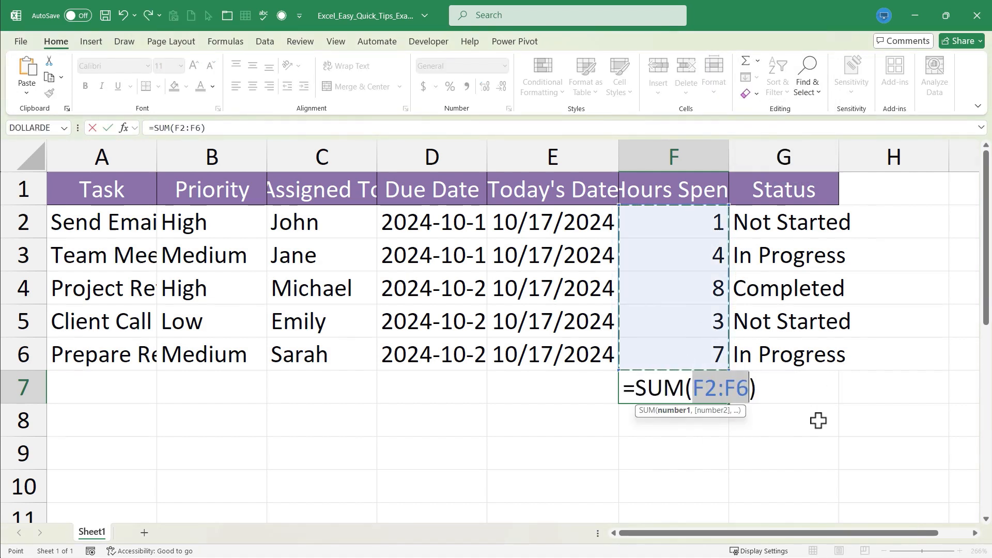
pyautogui.press('Return')
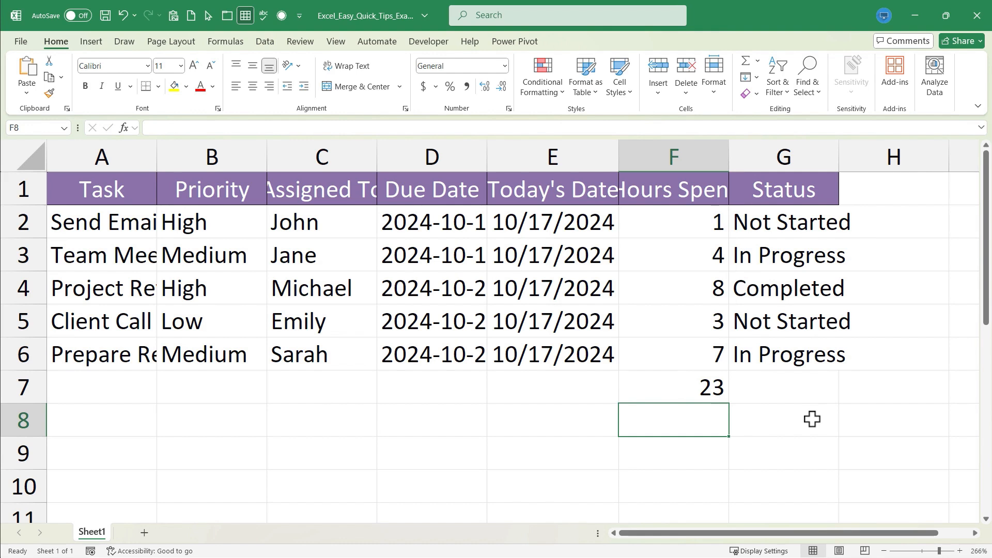
pyautogui.click(686, 382)
pyautogui.press('Delete')
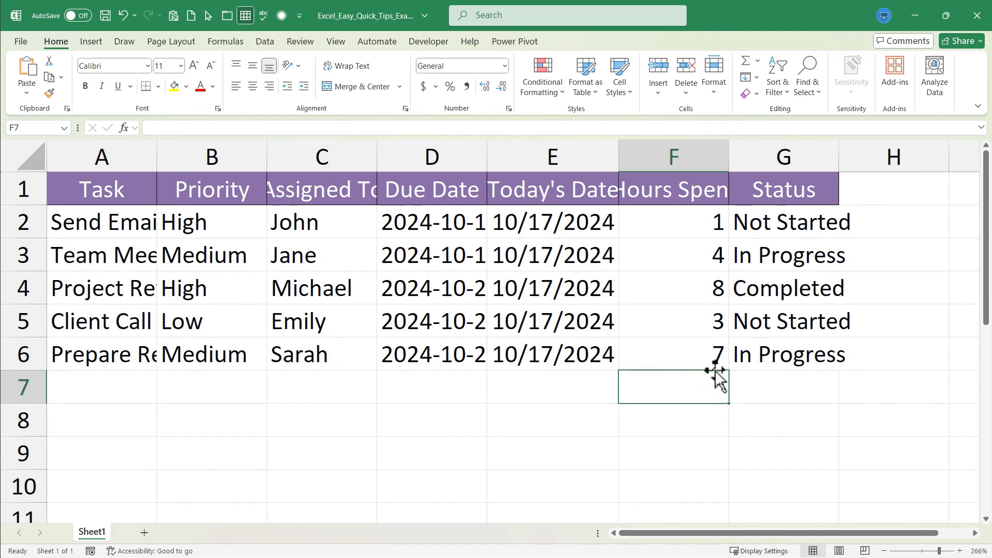
# Insert the AutoSum formula =SUM(F2:F6) in cell F7 below the Hours Spent values
pyautogui.click(692, 478)
pyautogui.click(676, 394)
pyautogui.hotkey('alt', '=')
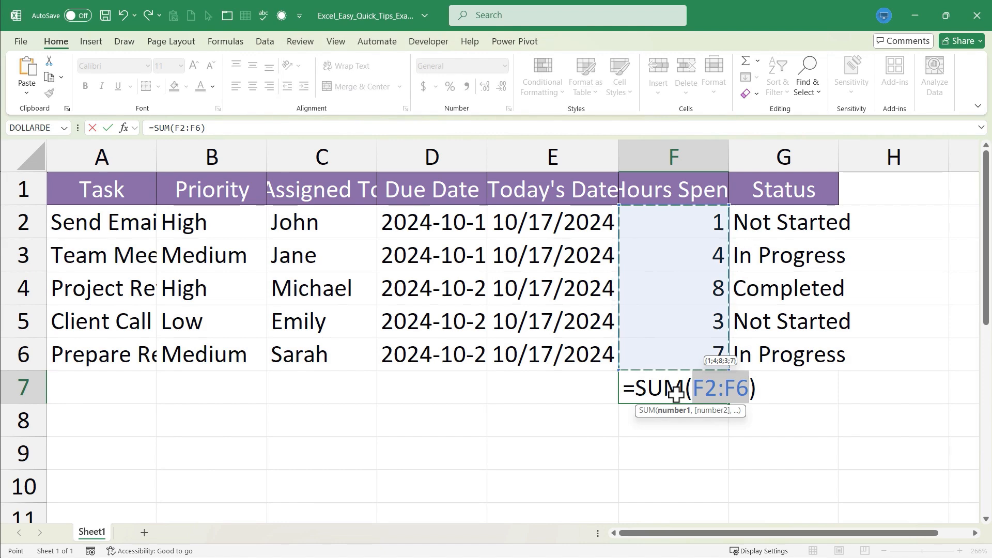
pyautogui.press('Return')
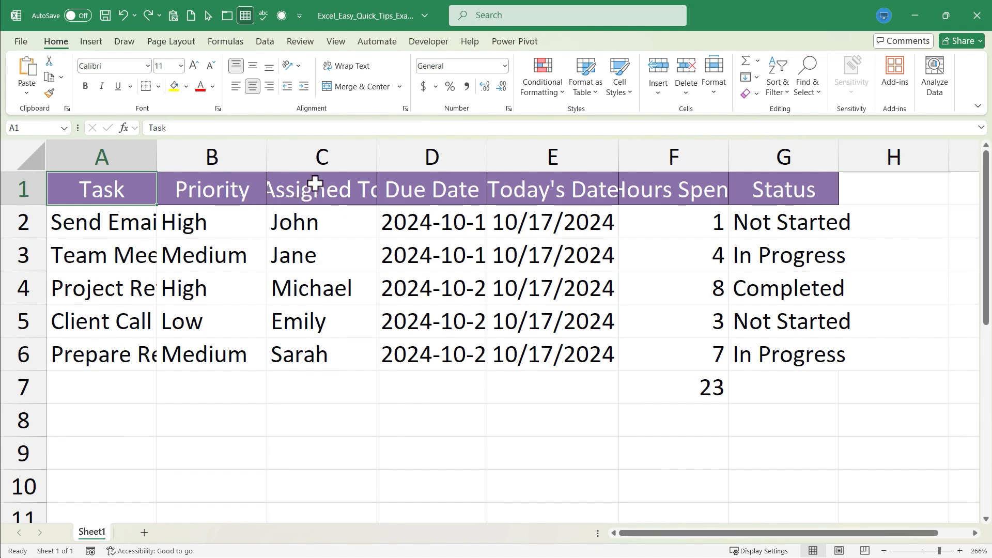
# Widen the Assigned To column by hand, and autofit all columns A through G to their contents
pyautogui.moveTo(380, 152); pyautogui.dragTo(419, 153)
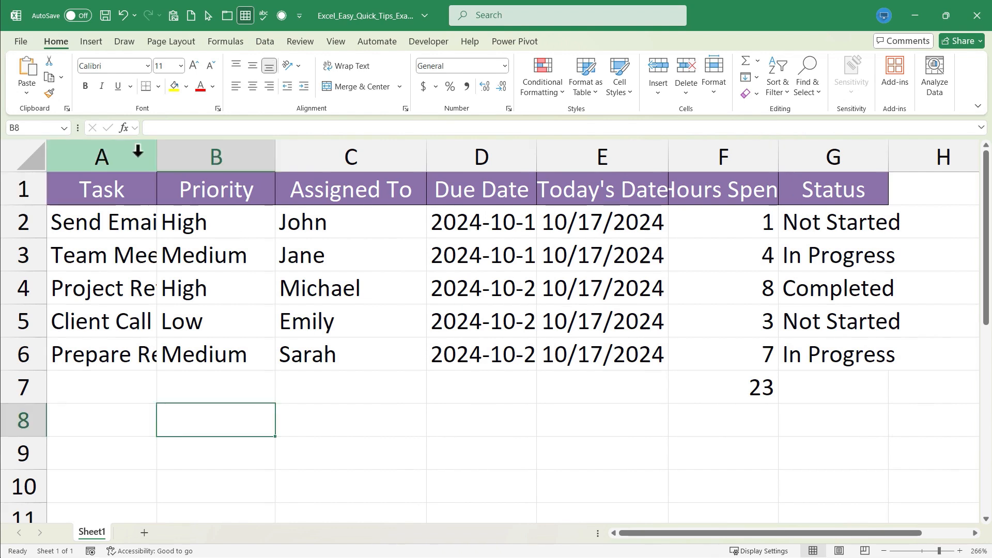
pyautogui.click(111, 157)
pyautogui.moveTo(111, 158); pyautogui.dragTo(855, 161)
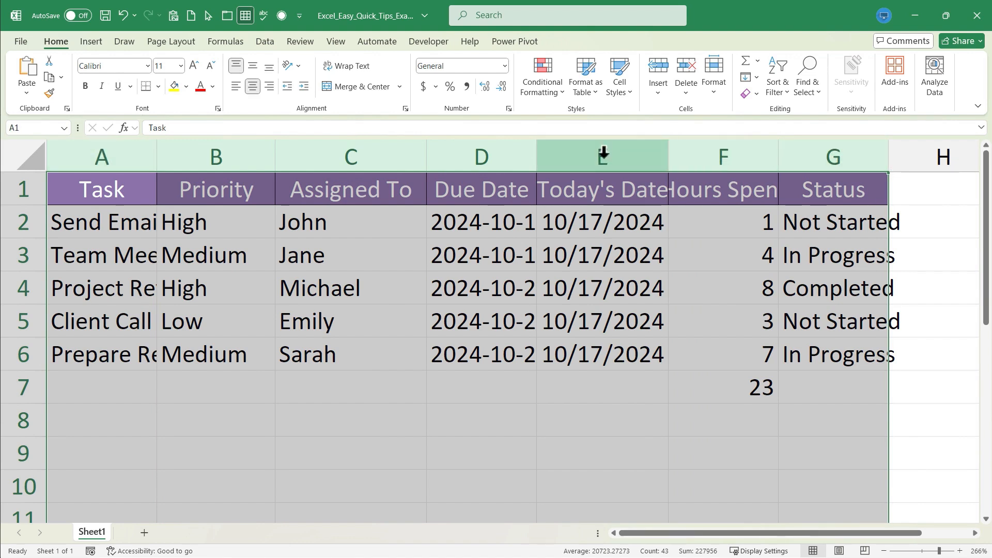
pyautogui.doubleClick(668, 159)
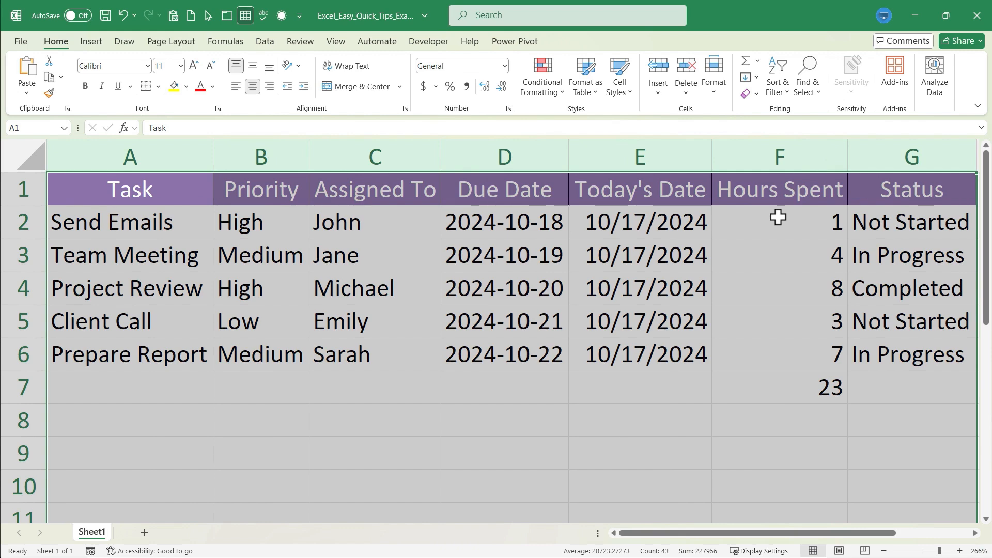
# Make row 2 taller, and autofit the heights of rows 1 through 6 together
pyautogui.moveTo(26, 238); pyautogui.dragTo(27, 263)
pyautogui.moveTo(24, 190); pyautogui.dragTo(18, 385)
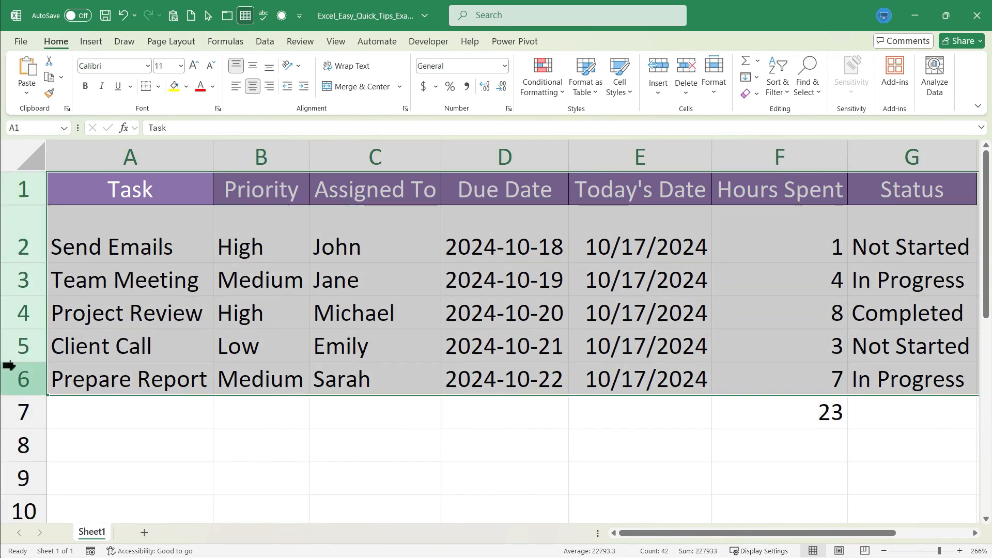
pyautogui.doubleClick(24, 263)
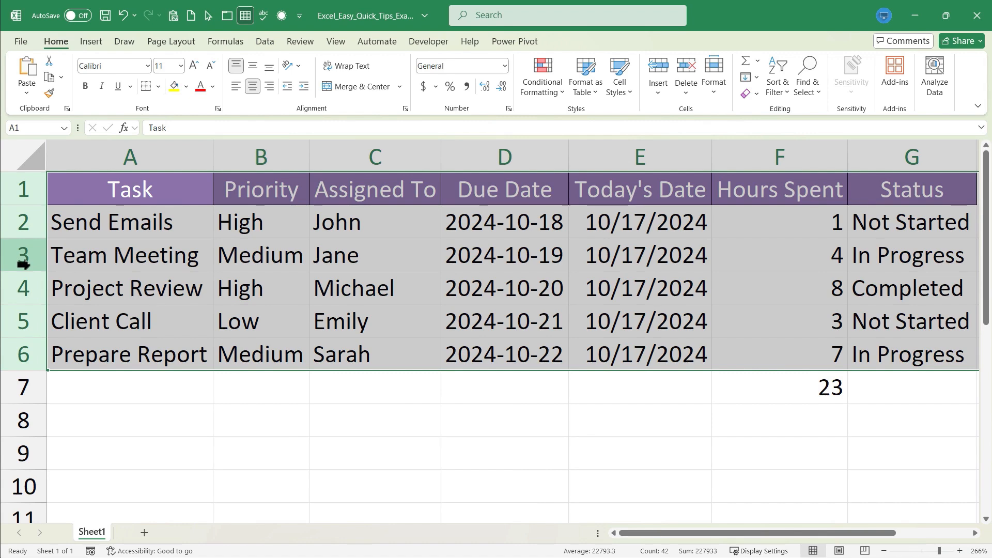
pyautogui.click(639, 420)
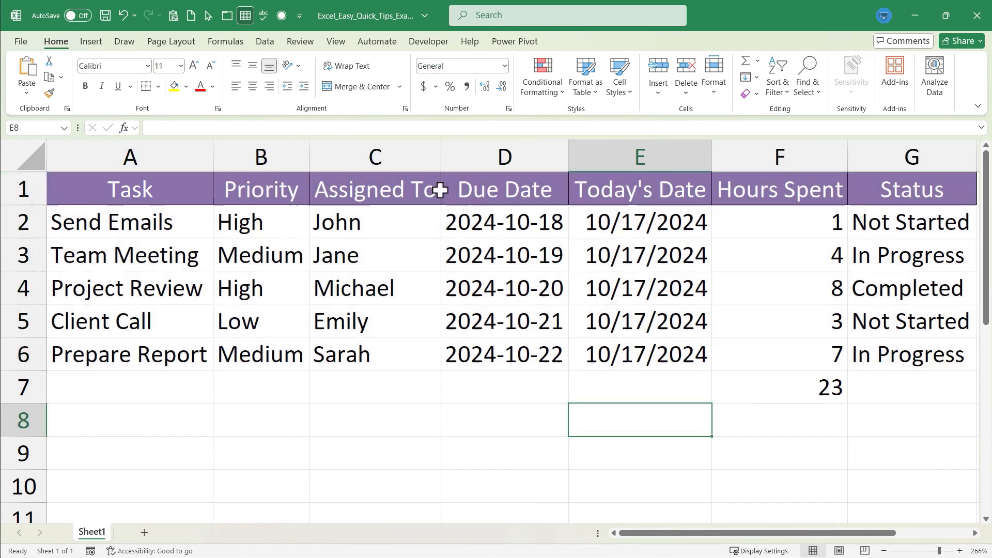
# Narrow the Assigned To column and widen the Due Date column, and autofit both to their contents
pyautogui.click(405, 181)
pyautogui.moveTo(441, 156); pyautogui.dragTo(400, 161)
pyautogui.moveTo(489, 158); pyautogui.dragTo(605, 165)
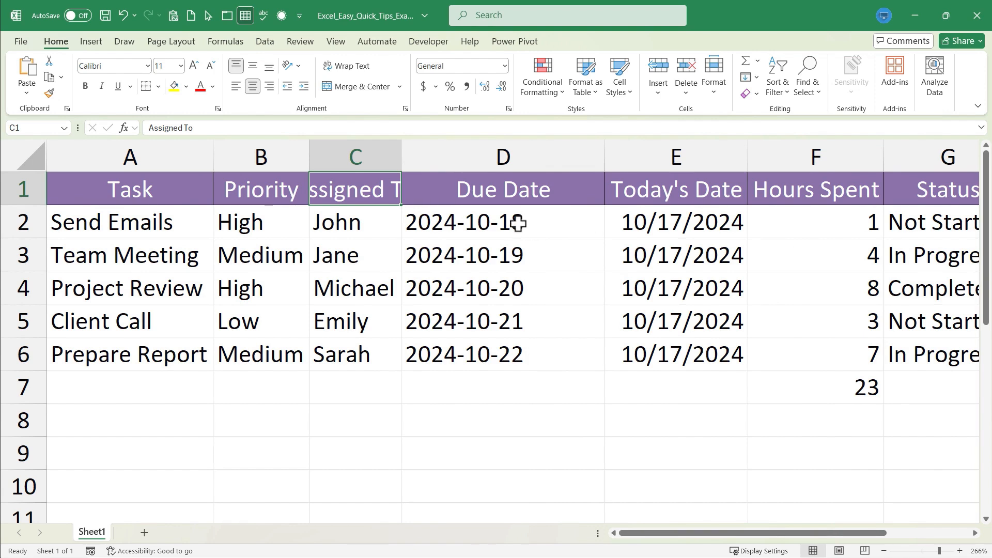
pyautogui.doubleClick(404, 155)
pyautogui.doubleClick(644, 156)
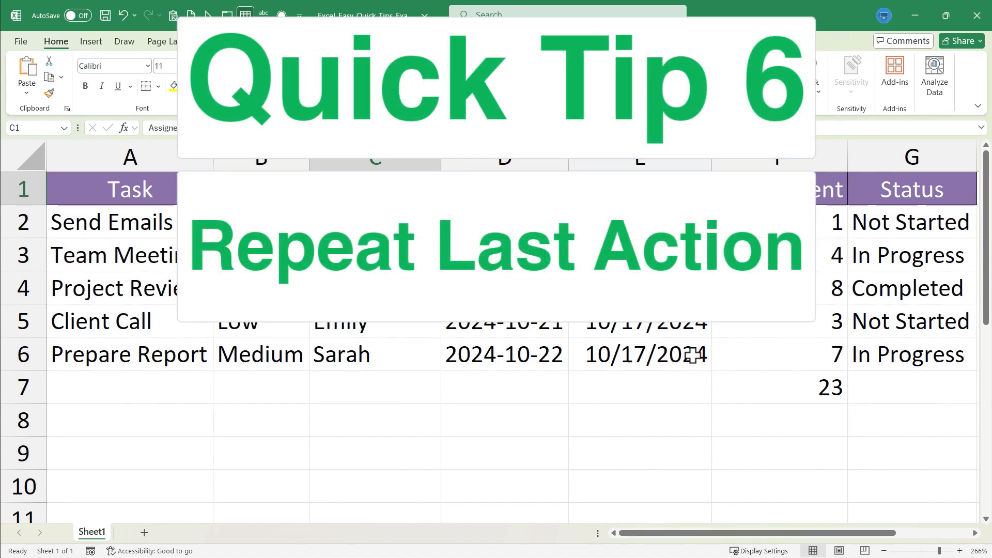
pyautogui.click(137, 193)
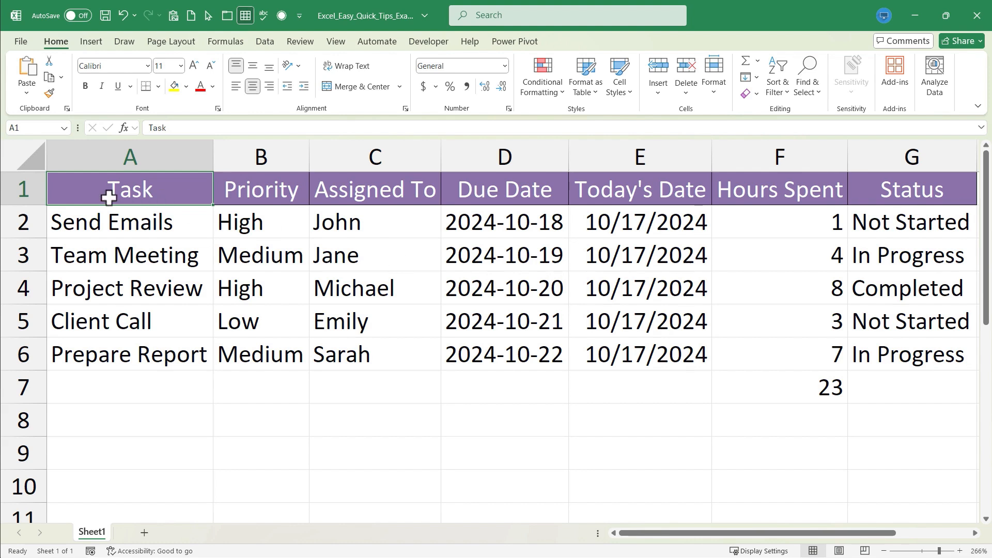
pyautogui.click(22, 191)
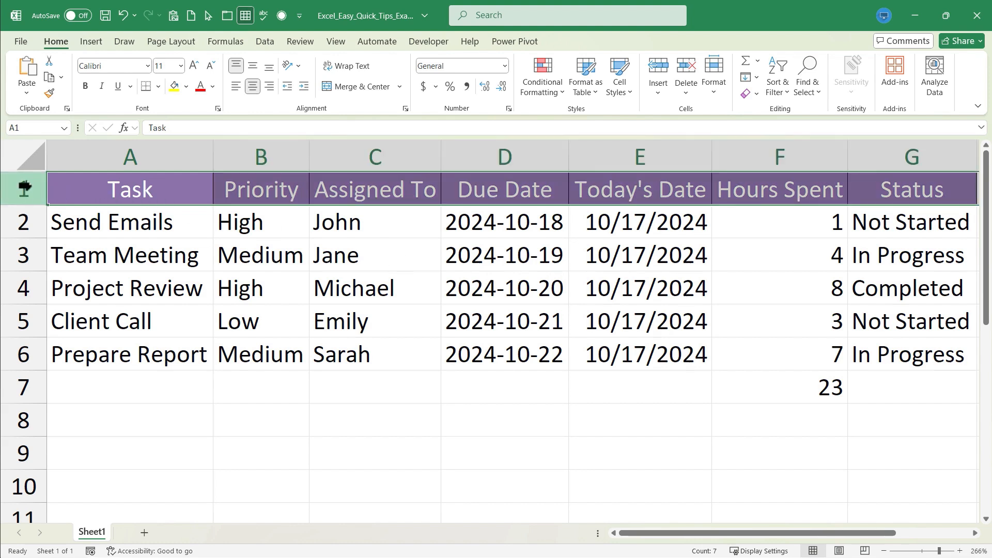
pyautogui.click(248, 254)
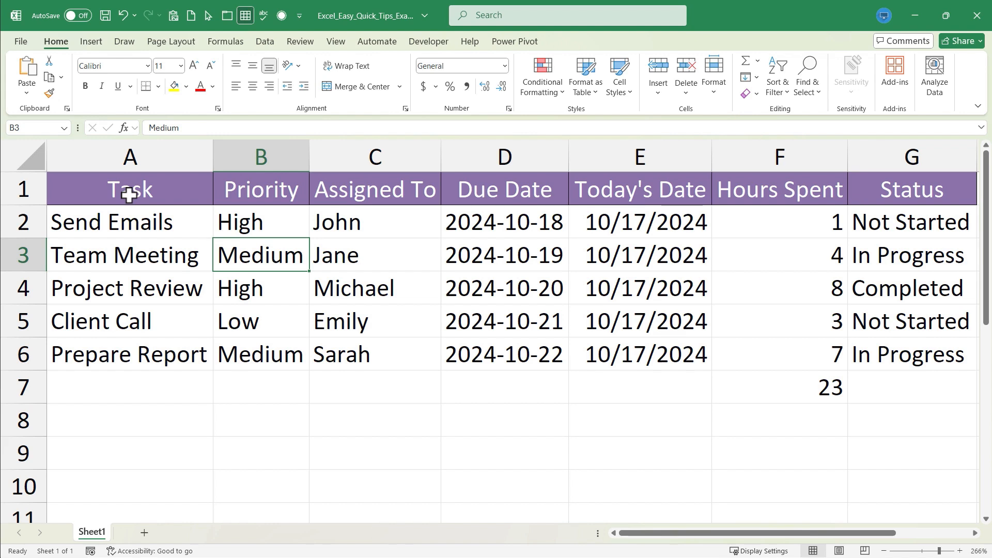
# Bold the Task header in A1 and repeat that last action on the Priority header in B1
pyautogui.click(132, 192)
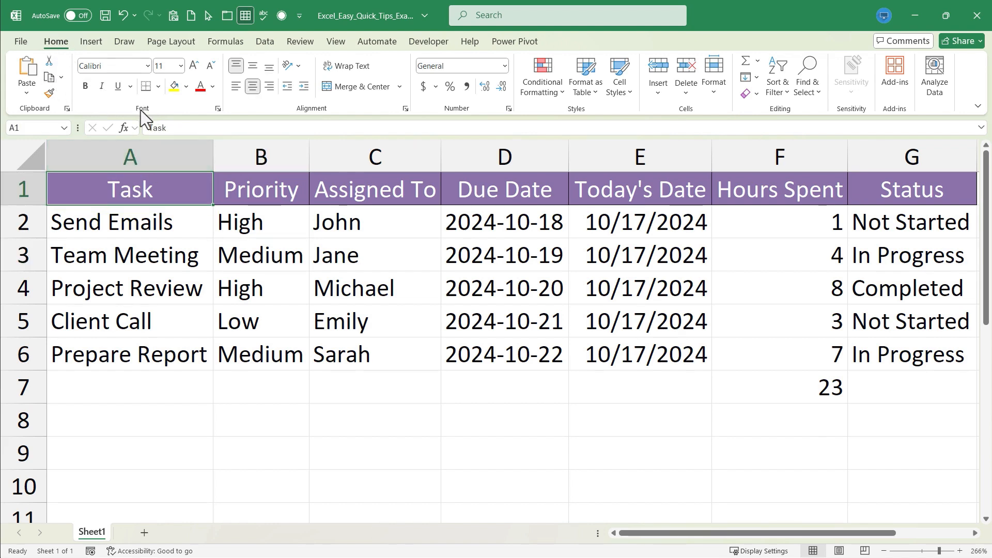
pyautogui.click(86, 86)
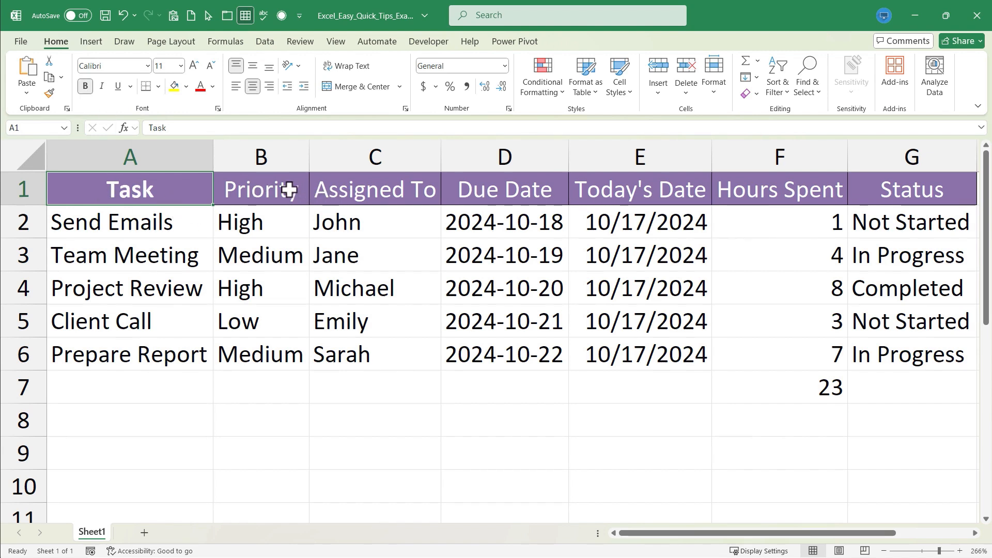
pyautogui.click(261, 195)
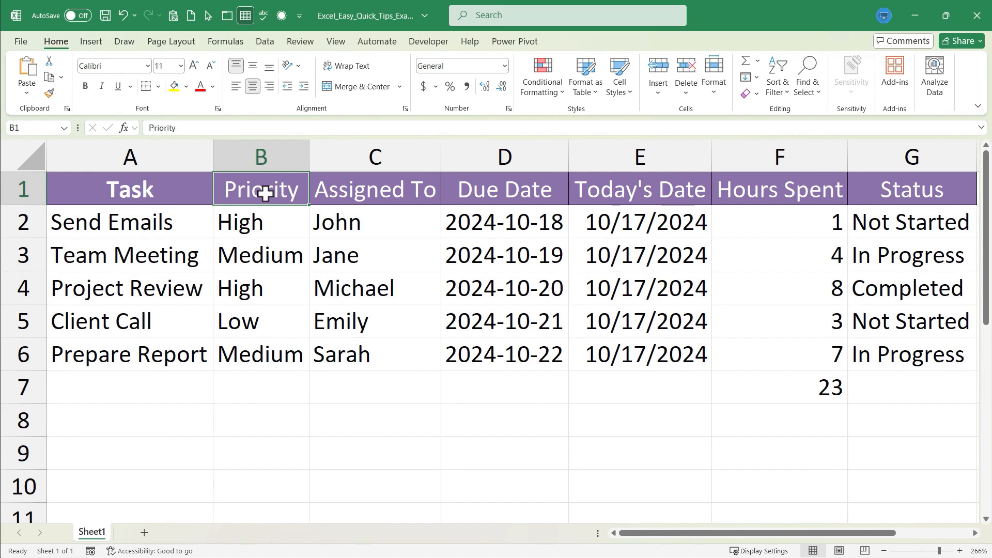
pyautogui.press('F4')
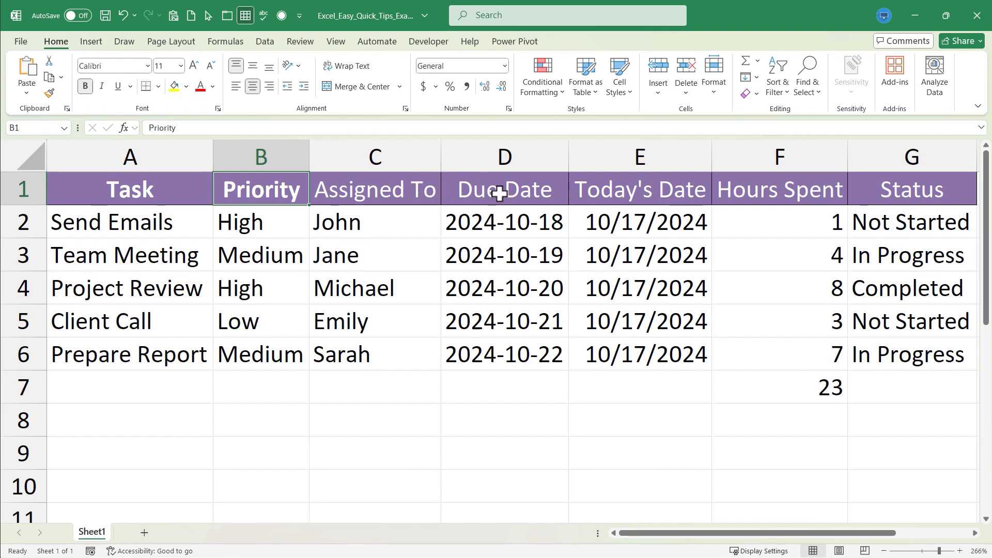
# Repeat the bold formatting on the Due Date header in D1 and the Assigned To header in C1
pyautogui.click(519, 198)
pyautogui.press('F4')
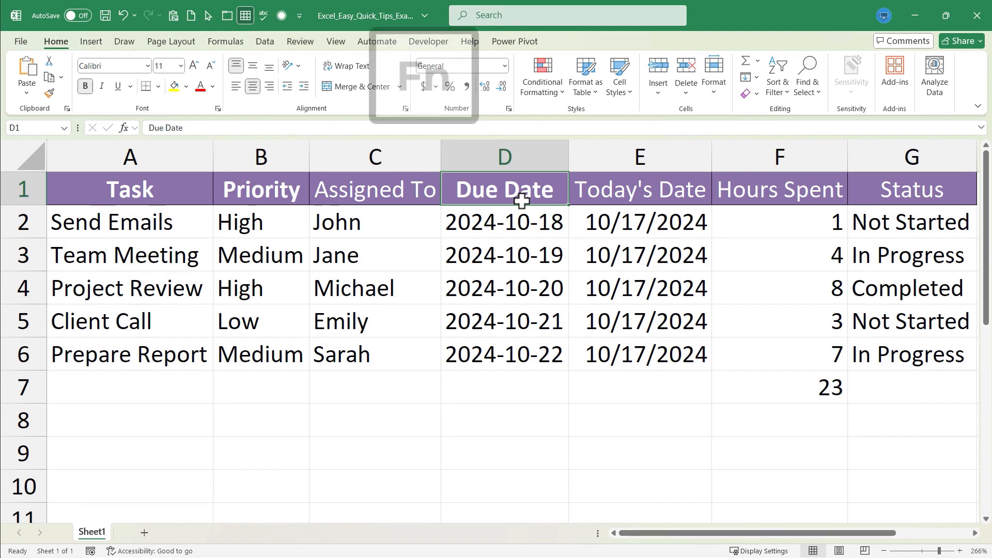
pyautogui.press('F4')
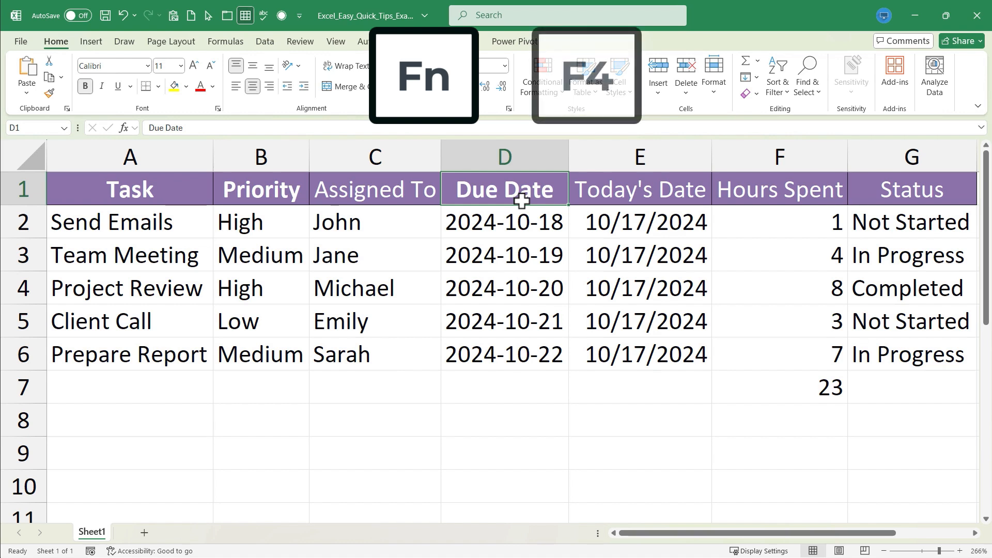
pyautogui.click(385, 193)
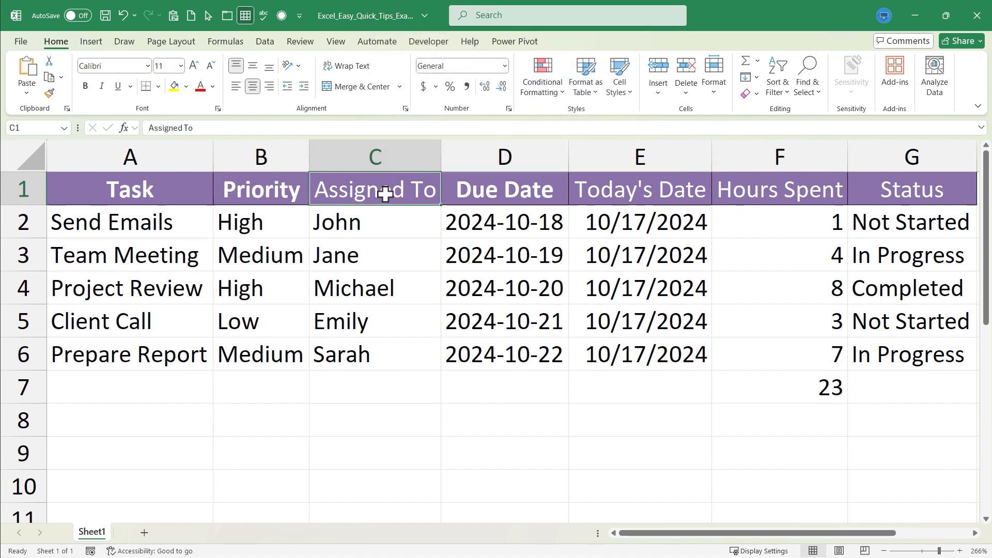
pyautogui.press('F4')
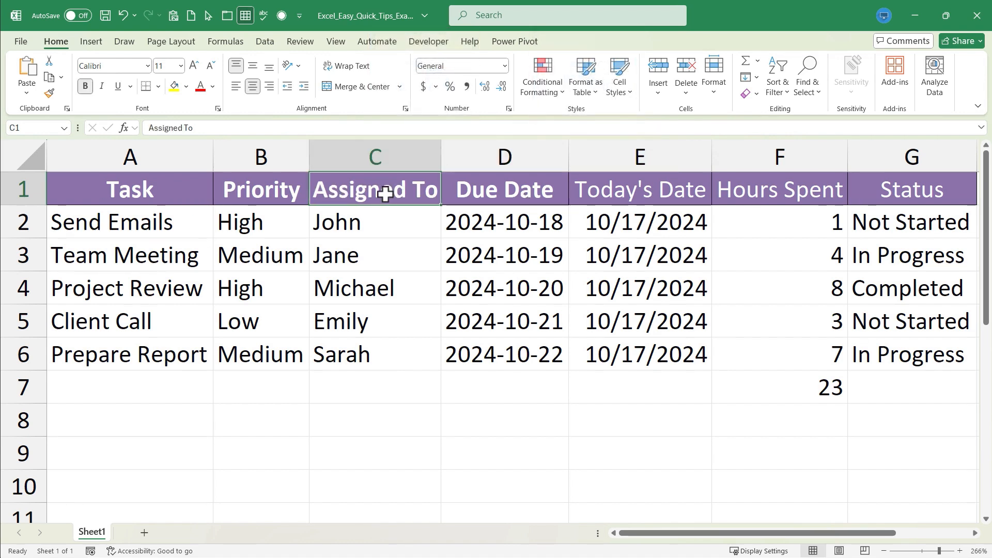
# Repeat the bold formatting on the headers Today's Date, Hours Spent and Status in E1:G1 together
pyautogui.moveTo(609, 186); pyautogui.dragTo(889, 192)
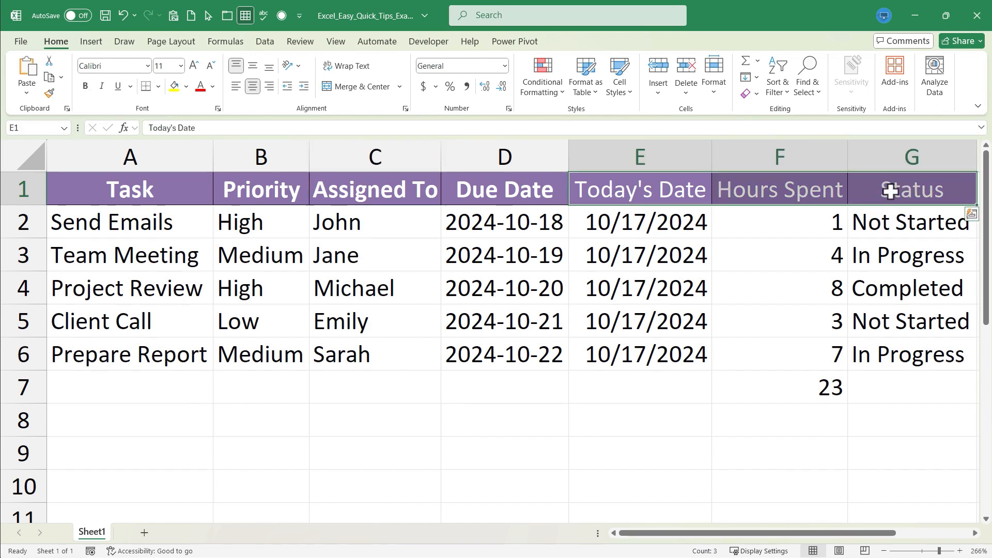
pyautogui.press('F4')
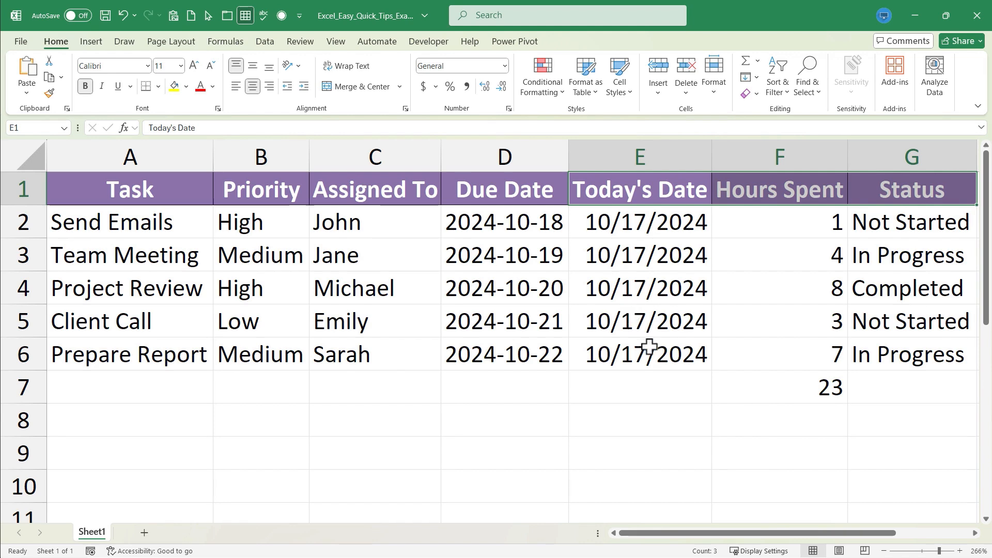
pyautogui.click(648, 386)
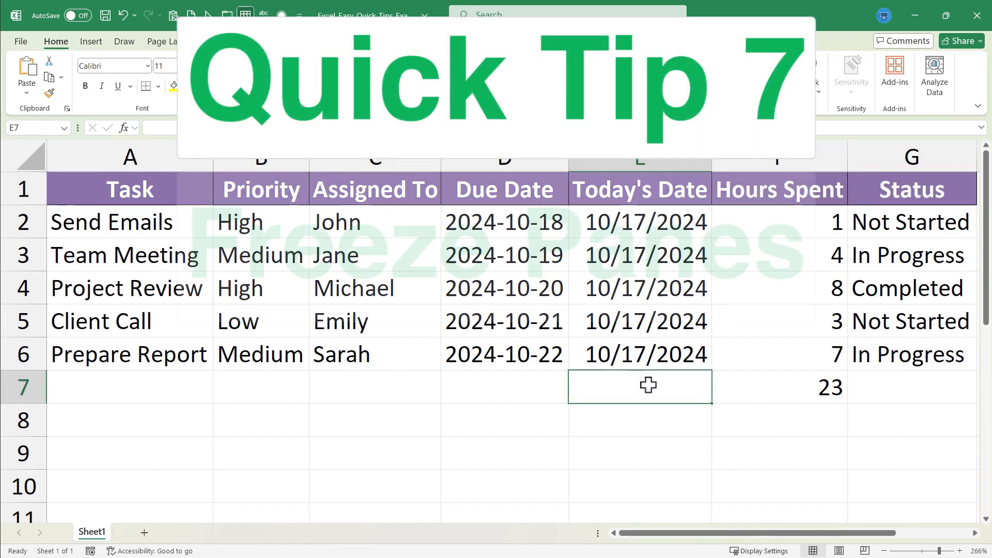
# Copy the task rows in A2:G6 and paste them starting at A7
pyautogui.click(163, 393)
pyautogui.moveTo(126, 223); pyautogui.dragTo(926, 360)
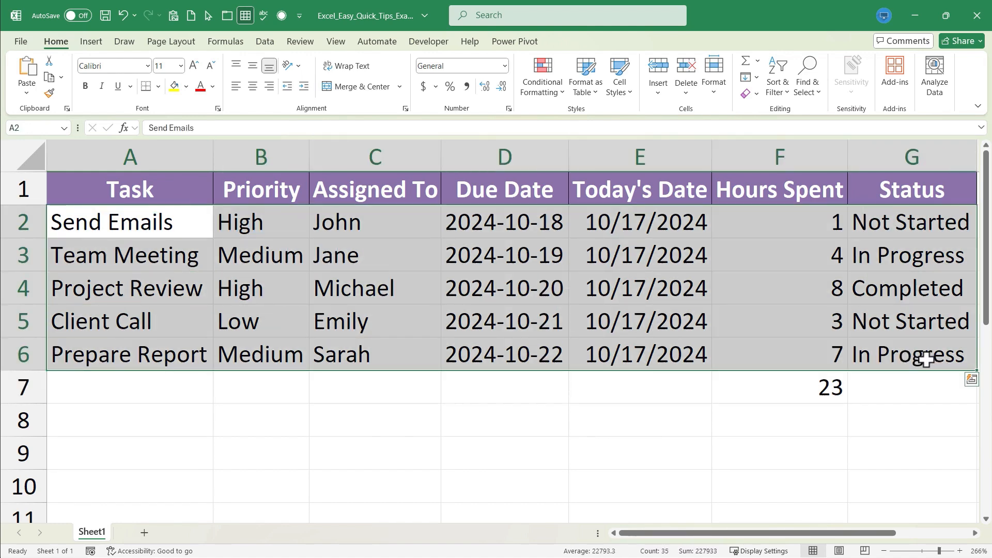
pyautogui.hotkey('ctrl', 'c')
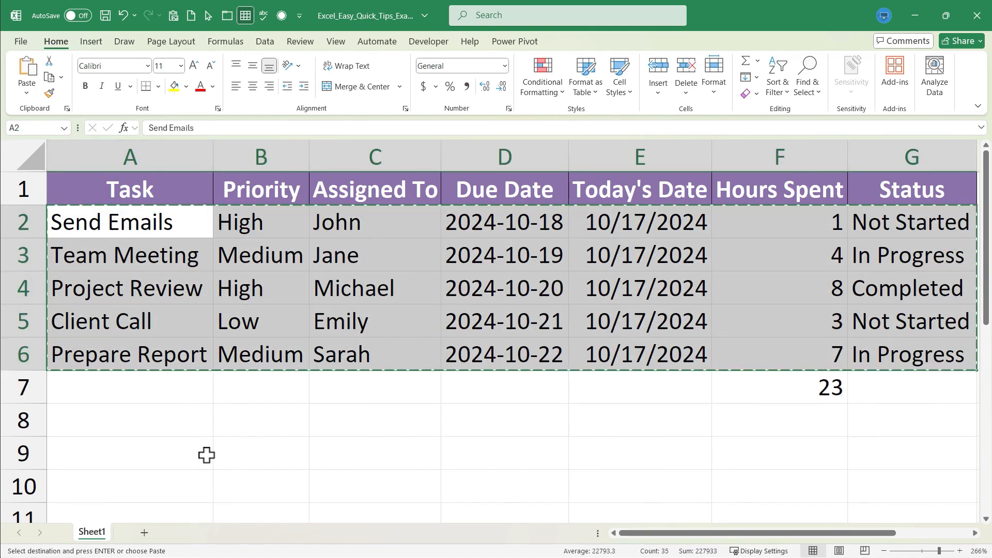
pyautogui.click(122, 398)
pyautogui.hotkey('ctrl', 'v')
pyautogui.scroll(-3, 215, 405)
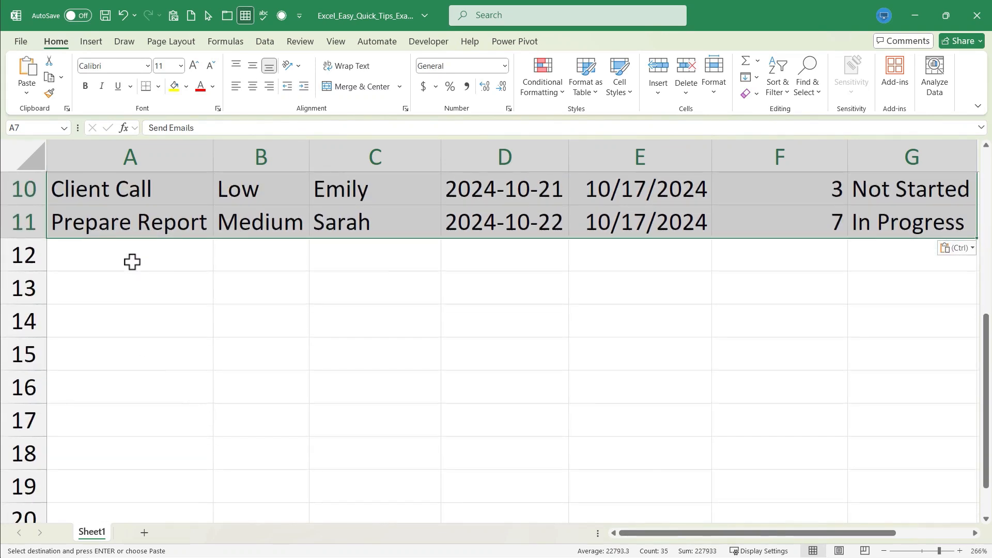
# Copy rows A6:G11, paste them starting at A12, and clear the copy selection
pyautogui.click(133, 262)
pyautogui.press('Escape')
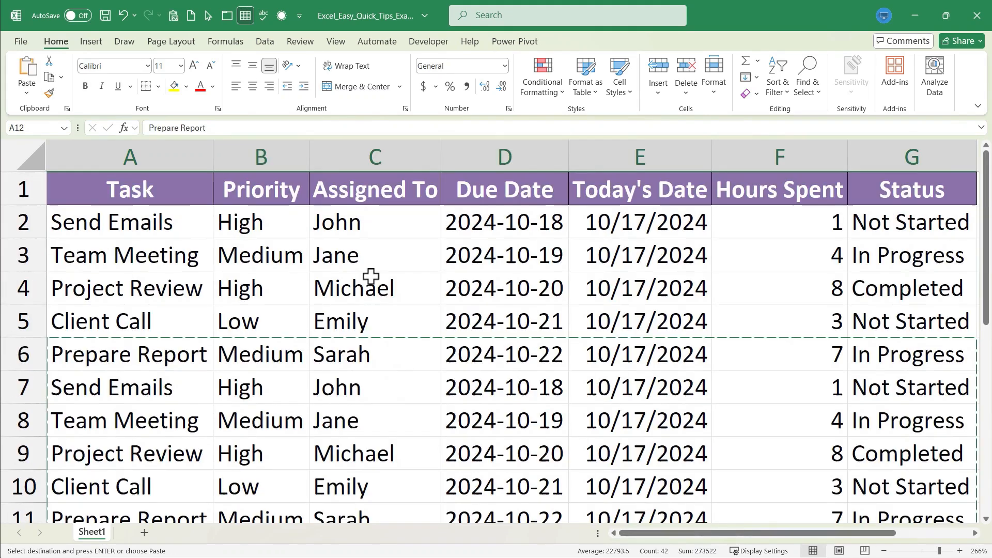
pyautogui.click(372, 281)
pyautogui.press('Escape')
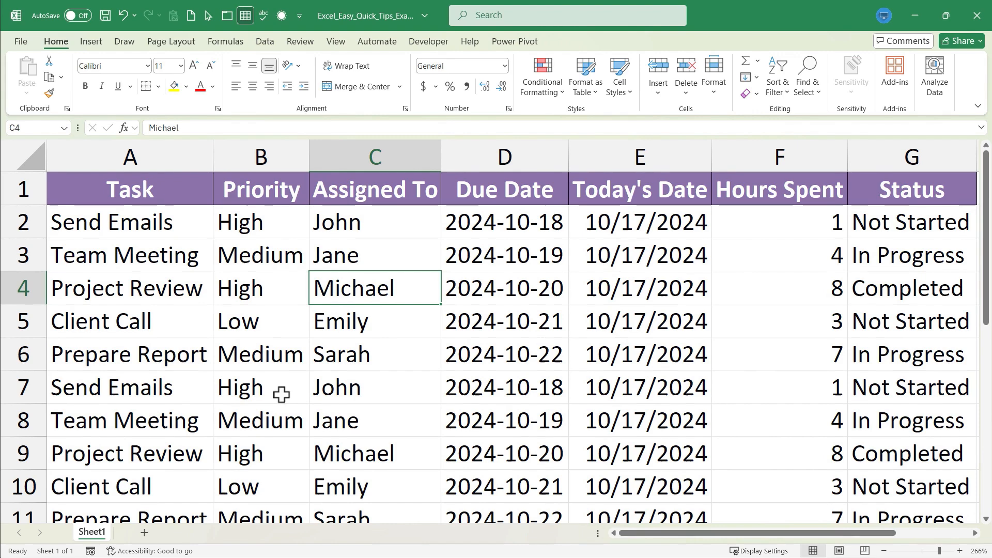
# Examine the lengthened task list from the header row to the last entries to see whether the column headers stay in view
pyautogui.scroll(-3, 281, 397)
pyautogui.scroll(3, 281, 405)
pyautogui.scroll(-1, 282, 408)
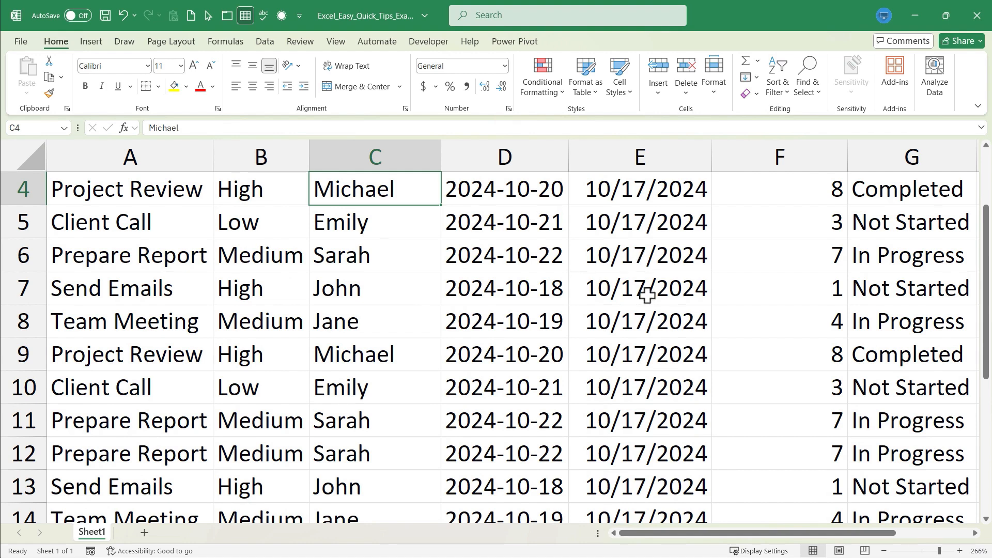
pyautogui.click(646, 316)
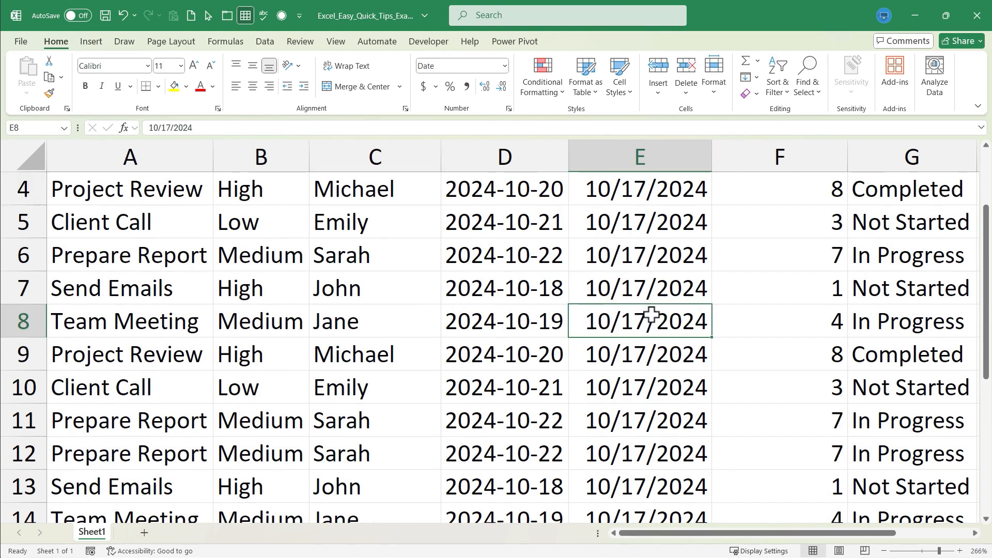
pyautogui.click(516, 321)
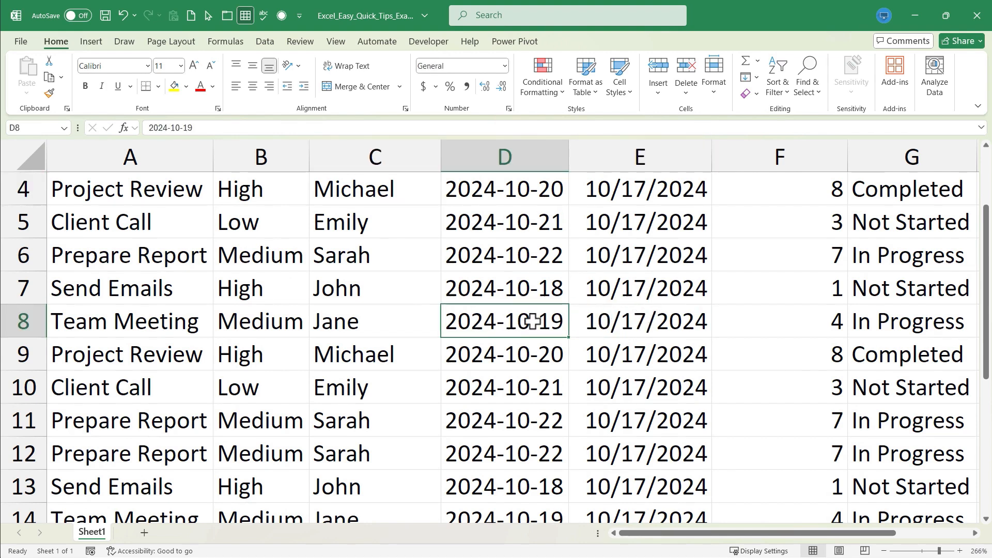
pyautogui.click(806, 277)
pyautogui.scroll(1, 754, 299)
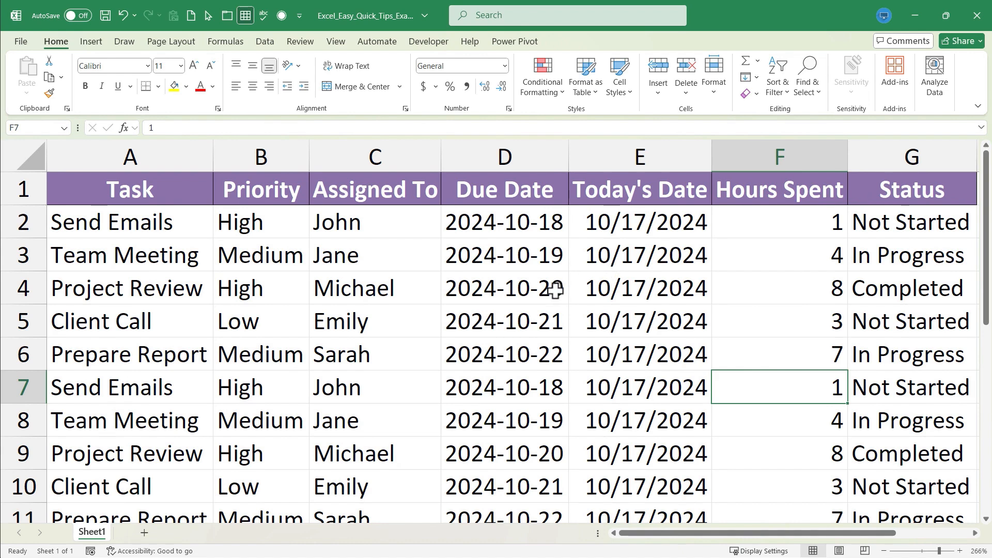
pyautogui.scroll(-3, 550, 289)
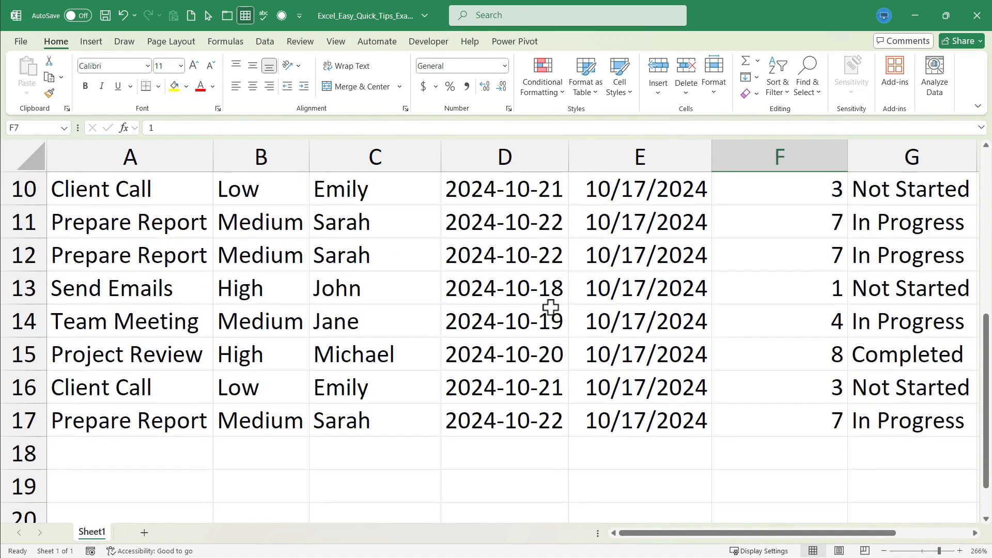
pyautogui.scroll(3, 551, 307)
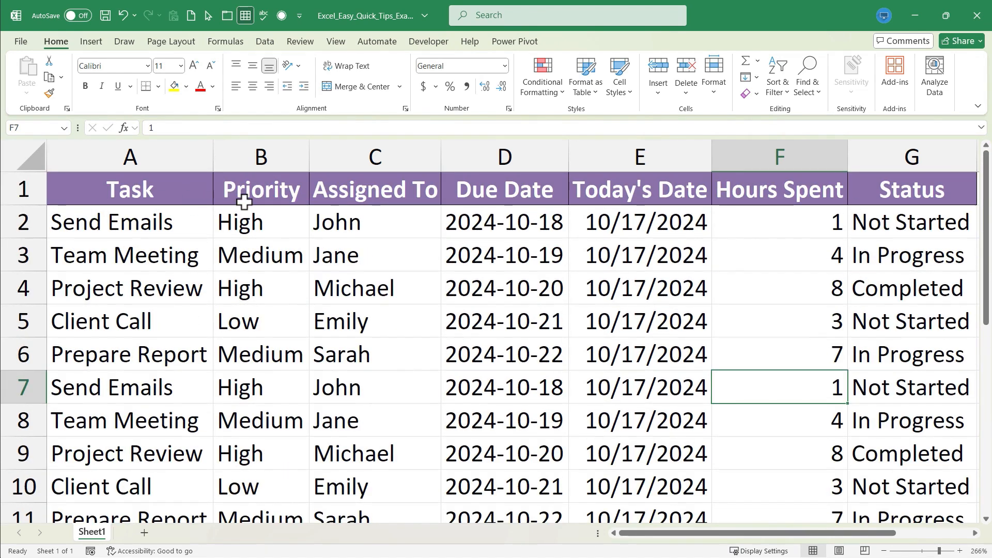
# Freeze the header row and columns A:B using C2 as the reference cell, and check the headers against the lower rows
pyautogui.click(372, 373)
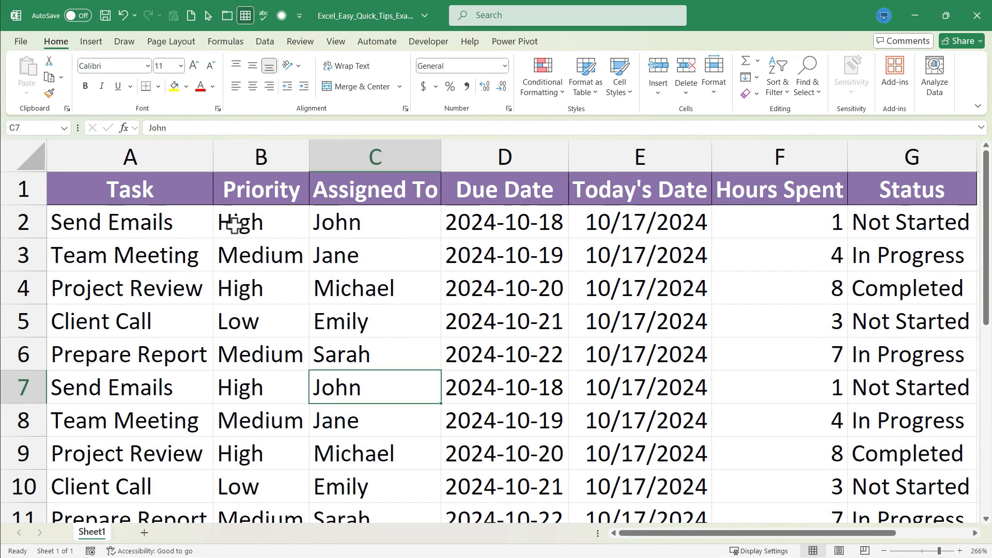
pyautogui.click(417, 232)
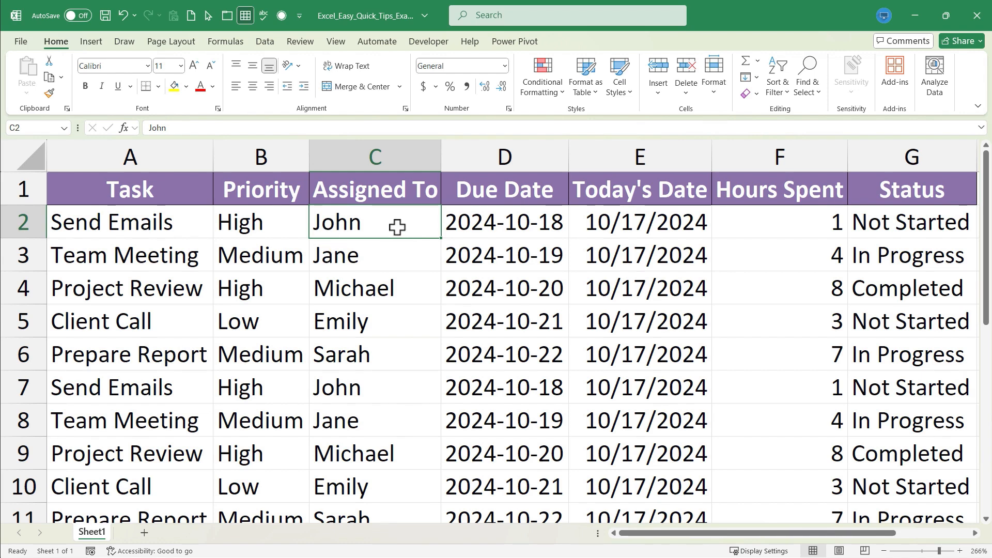
pyautogui.hotkey('alt', 'w')
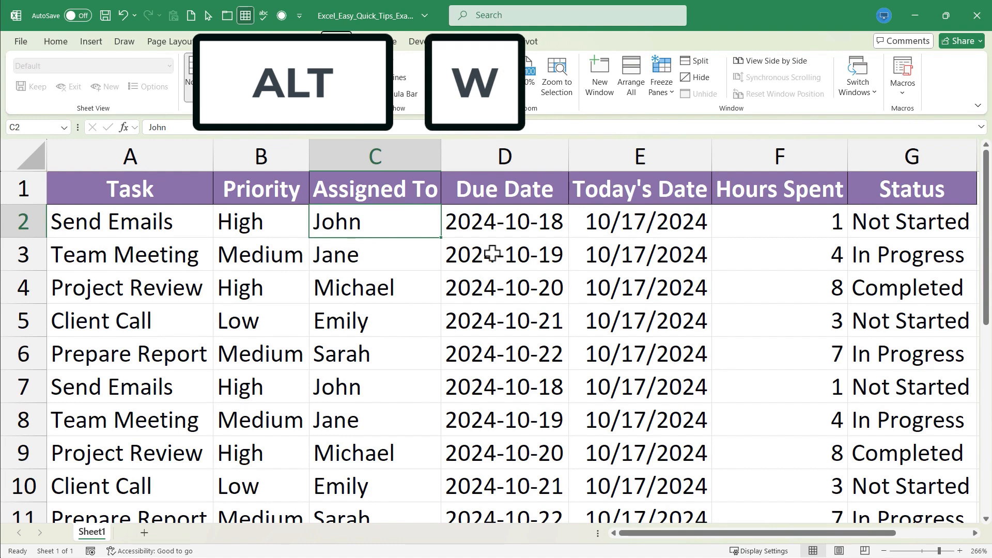
pyautogui.press('f')
pyautogui.press('f')
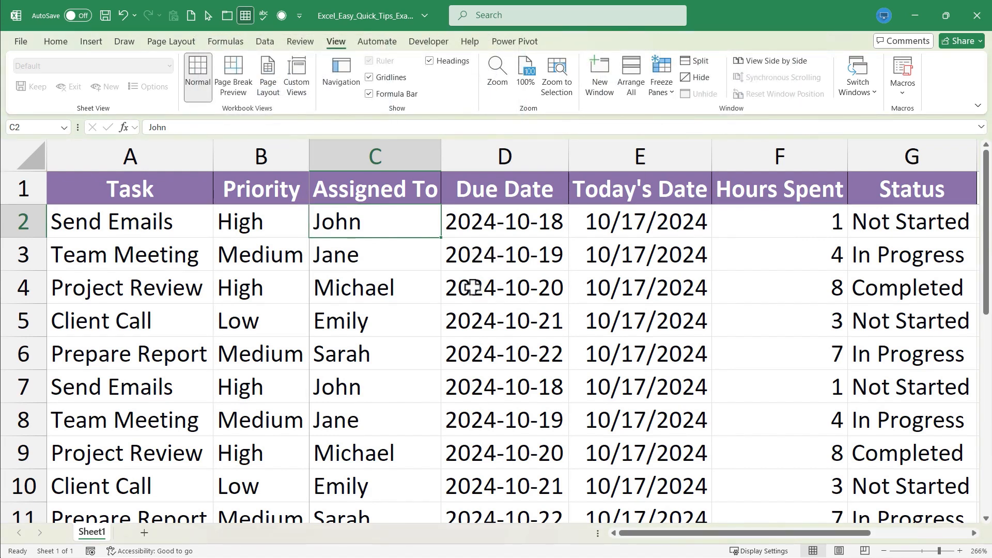
pyautogui.click(469, 263)
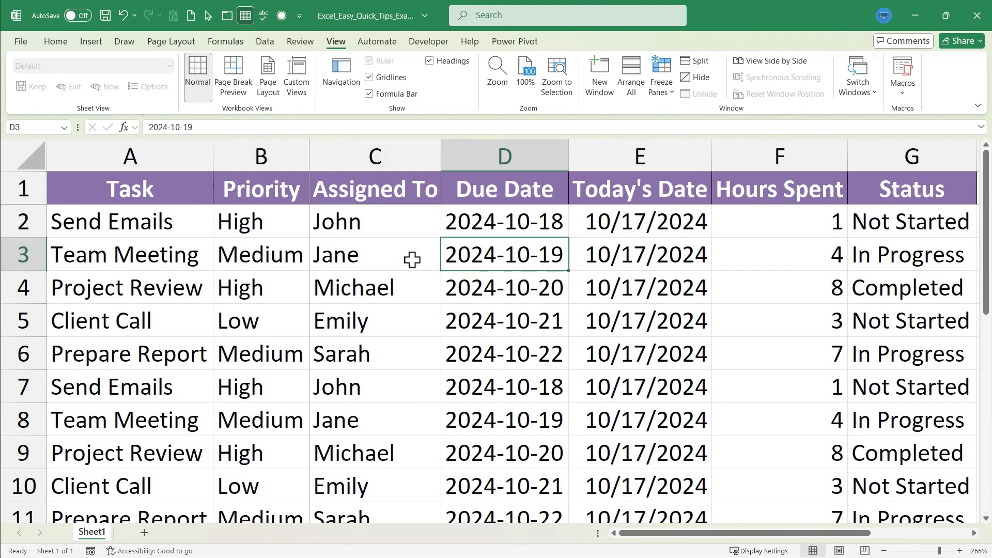
pyautogui.scroll(-2, 409, 257)
pyautogui.scroll(-4, 401, 250)
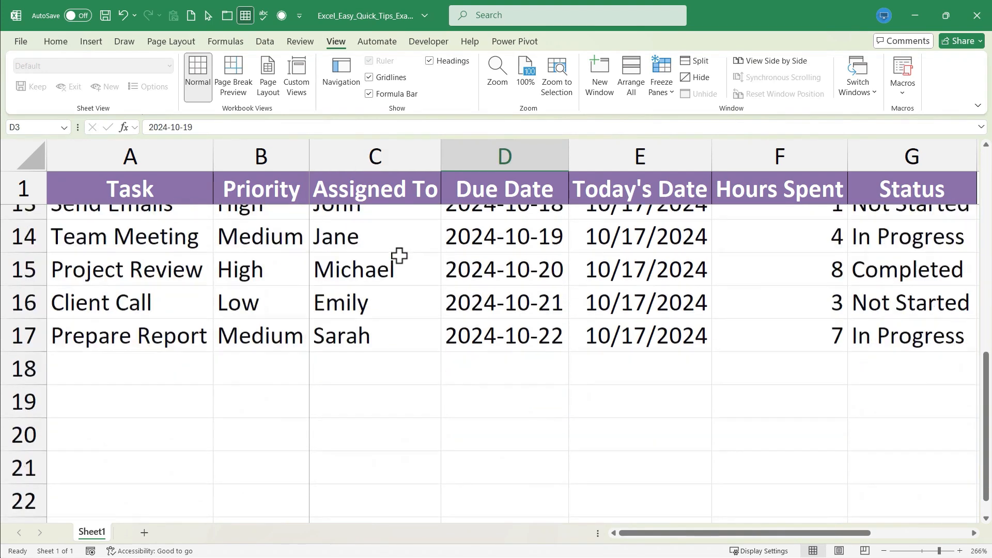
pyautogui.scroll(3, 461, 300)
pyautogui.scroll(-4, 461, 301)
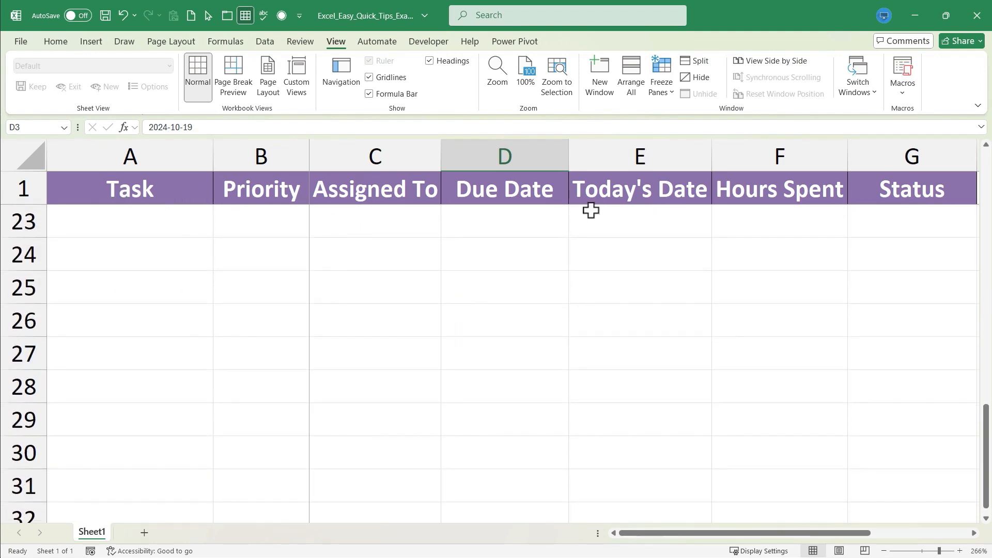
pyautogui.scroll(7, 376, 219)
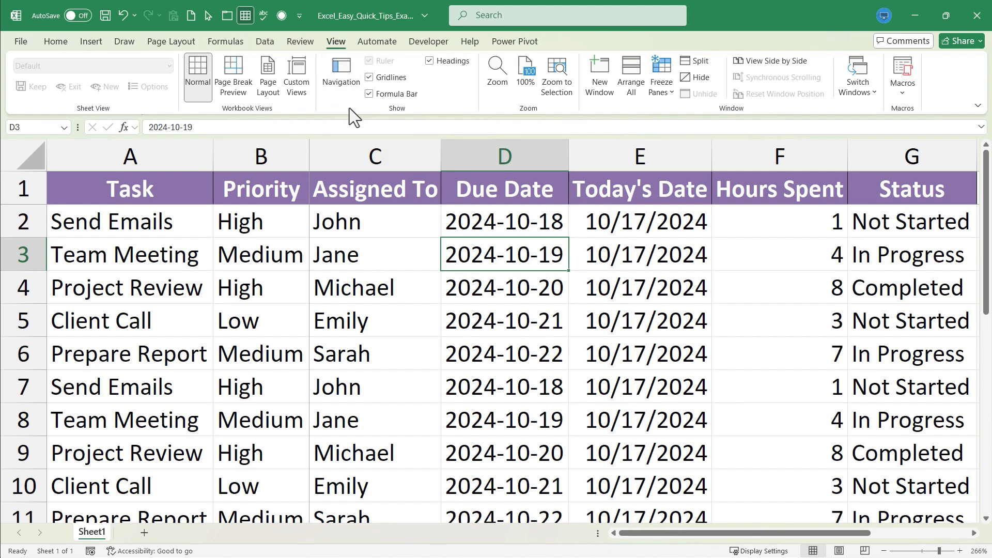
# Unfreeze the panes, check the list's header row, and open the freeze options with C2 selected
pyautogui.click(661, 97)
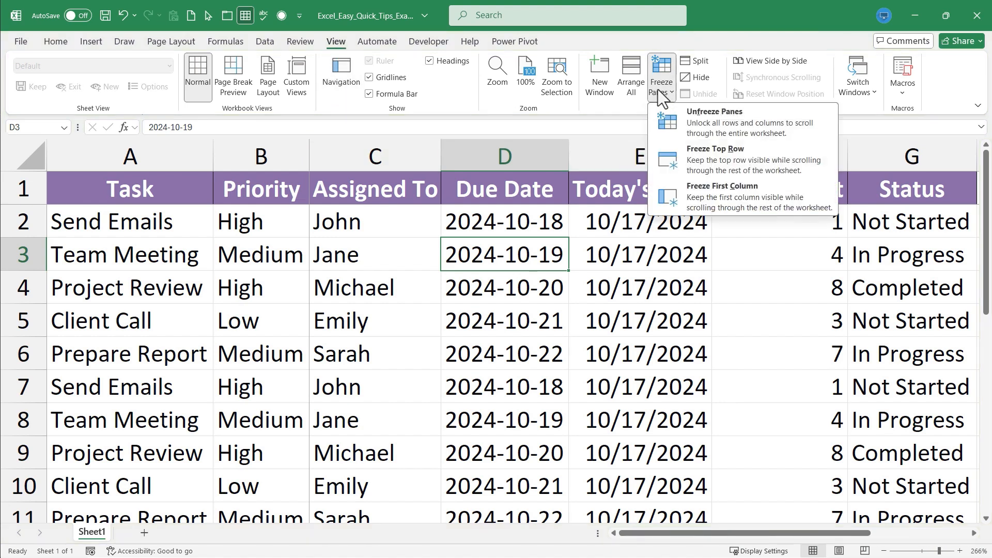
pyautogui.click(678, 116)
pyautogui.click(512, 296)
pyautogui.scroll(-2, 299, 281)
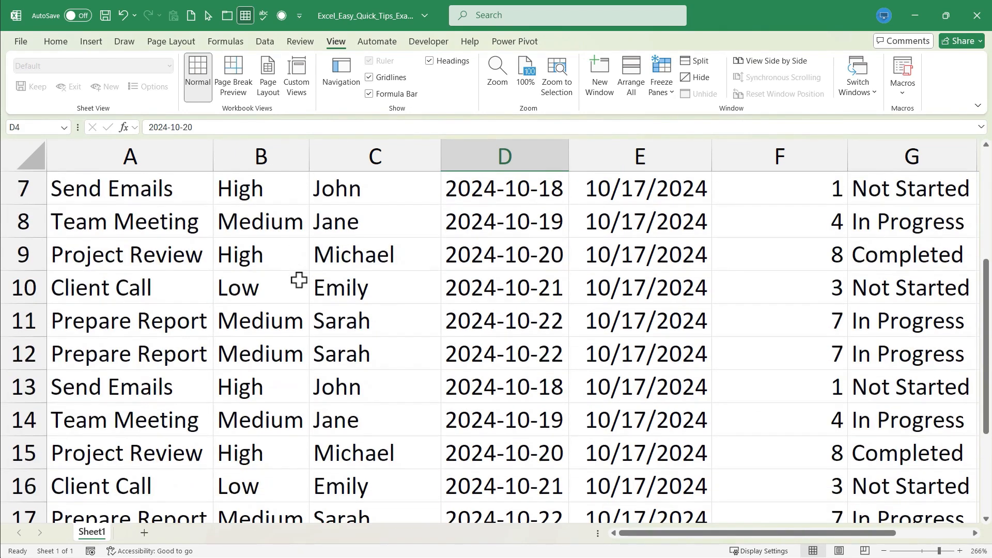
pyautogui.scroll(2, 310, 283)
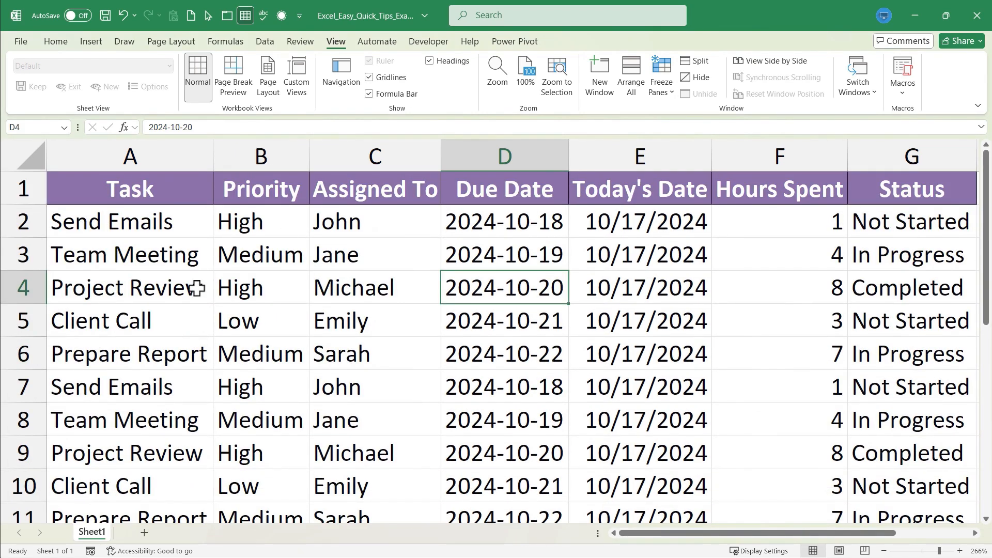
pyautogui.click(386, 233)
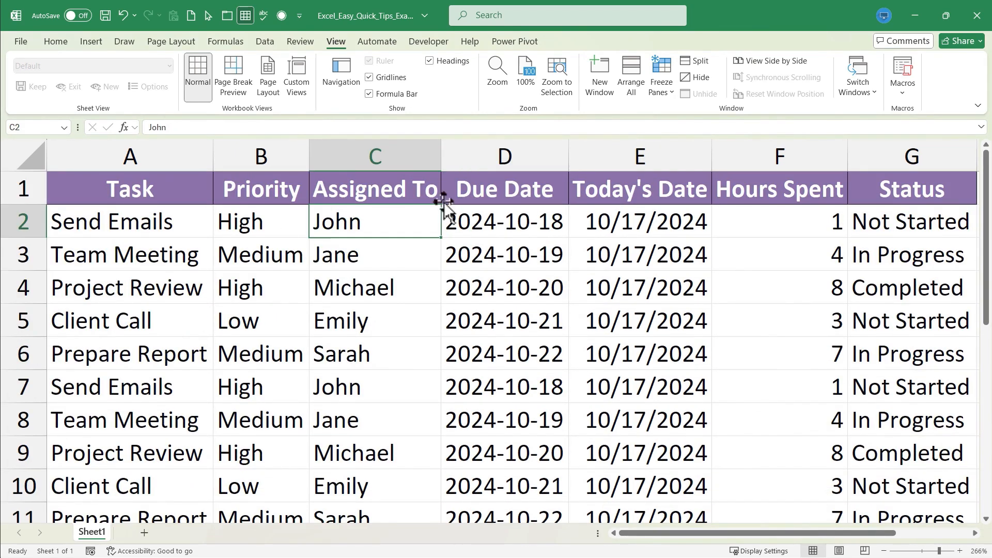
pyautogui.click(662, 91)
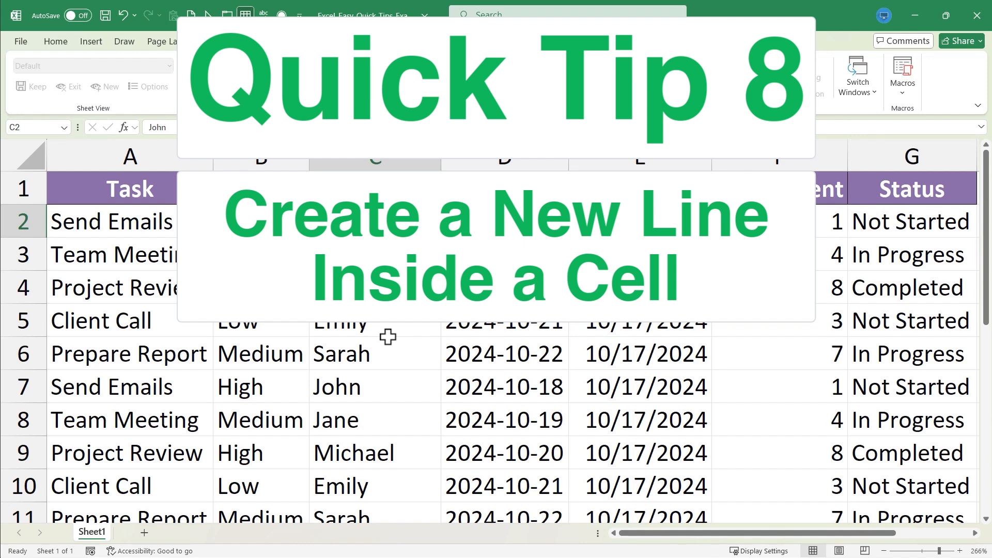
# Append the sample text "asldjflkasdjfkldasjl;f" after Prepare Report in A6
pyautogui.click(206, 355)
pyautogui.doubleClick(208, 357)
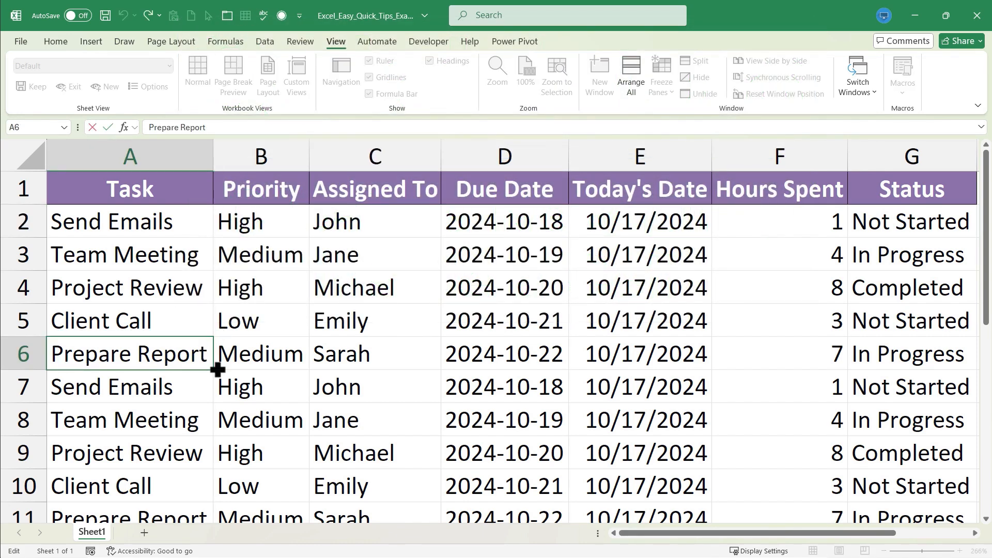
pyautogui.write('asldjflkasdjfkldasjl;f')
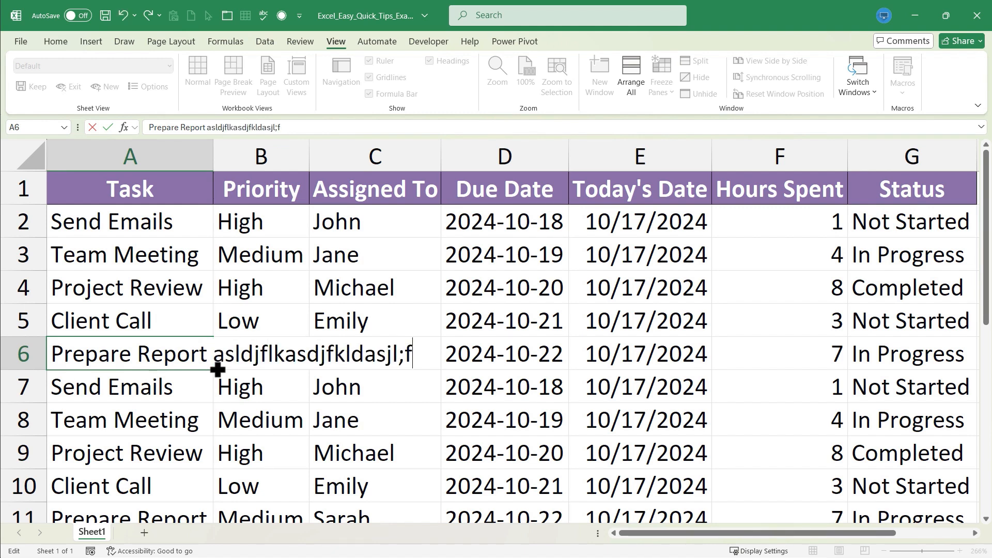
pyautogui.press('Return')
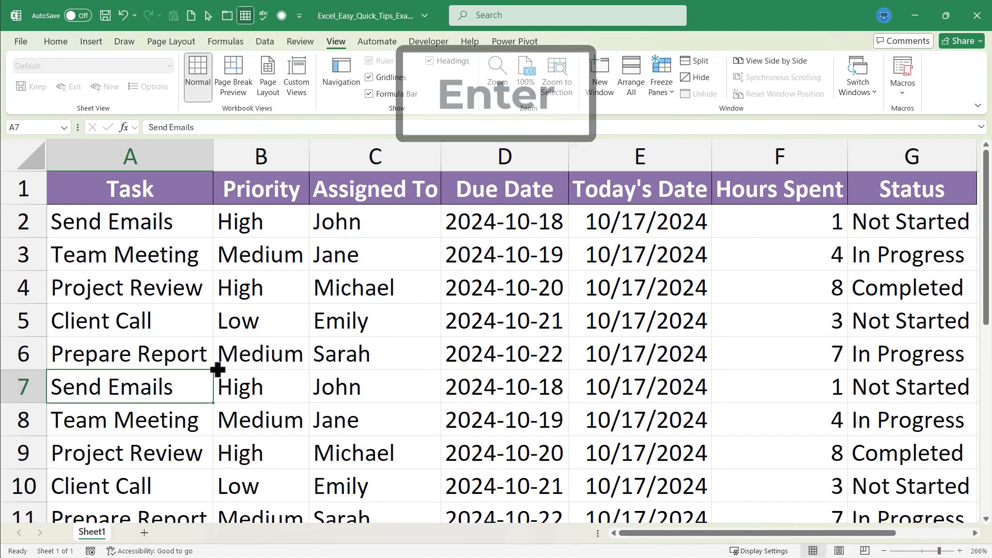
# View the full entry in A6, autofit column A to it, and undo that width change
pyautogui.doubleClick(173, 355)
pyautogui.click(288, 405)
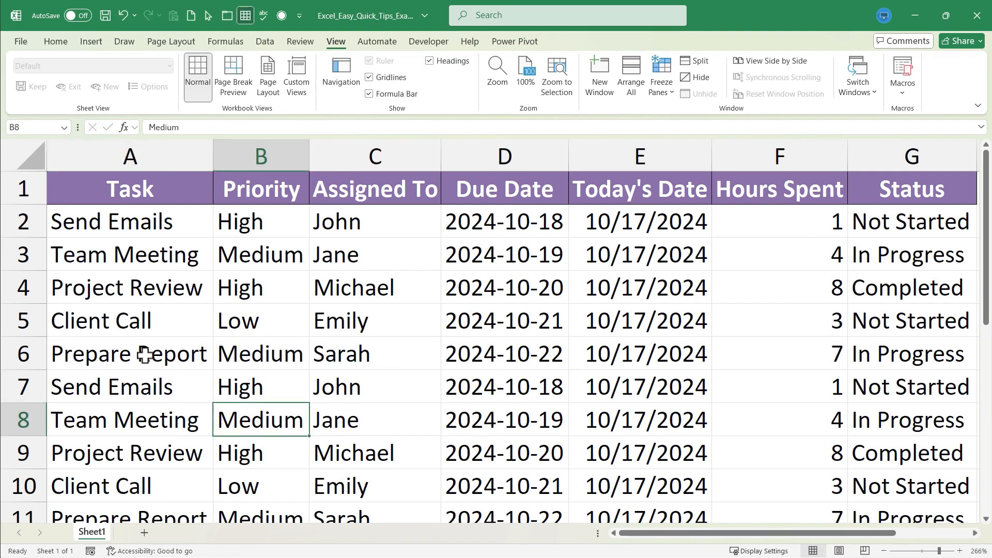
pyautogui.doubleClick(107, 363)
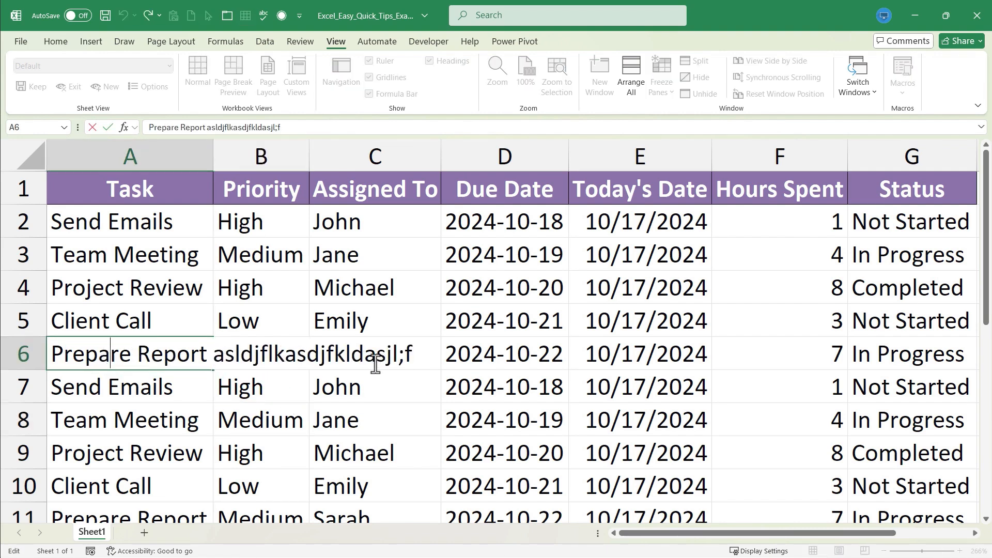
pyautogui.click(261, 385)
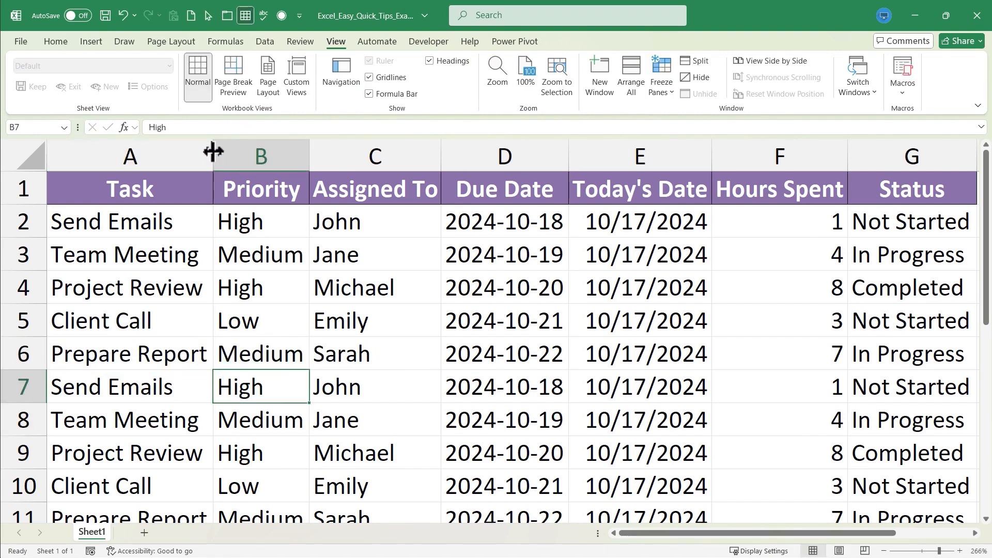
pyautogui.doubleClick(213, 151)
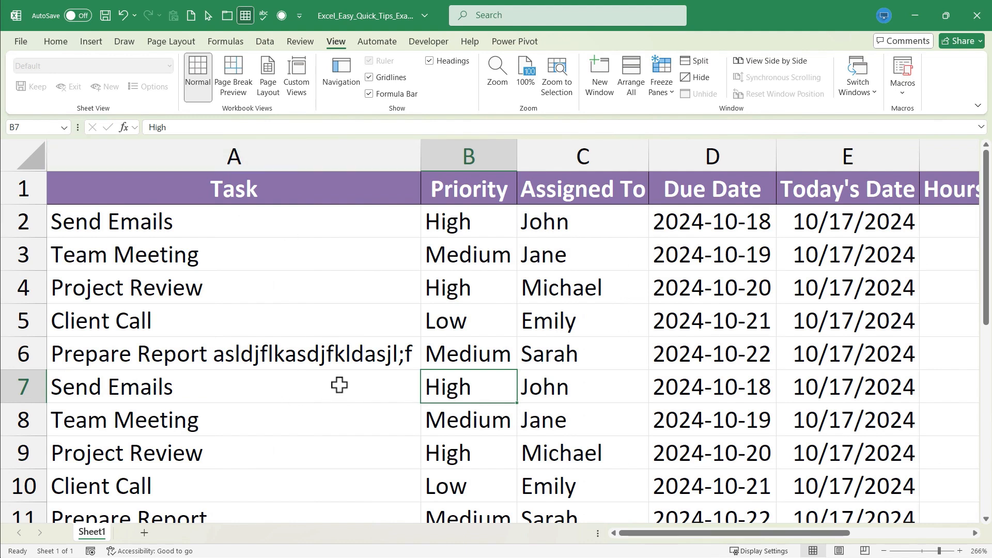
pyautogui.hotkey('ctrl', 'z')
# Remove the appended sample text from A6, leaving only Prepare Report
pyautogui.click(177, 349)
pyautogui.doubleClick(207, 353)
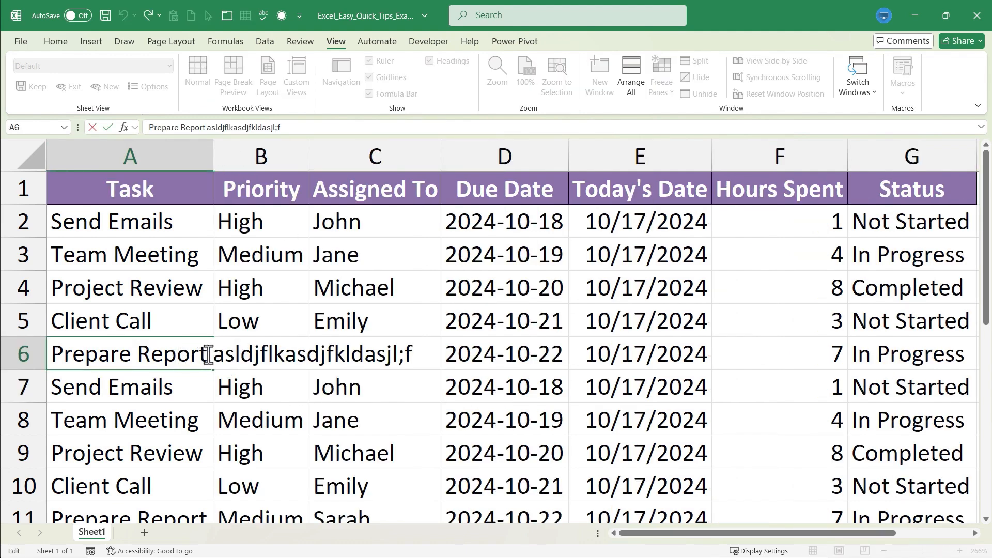
pyautogui.moveTo(212, 355); pyautogui.dragTo(427, 354)
pyautogui.press('Delete')
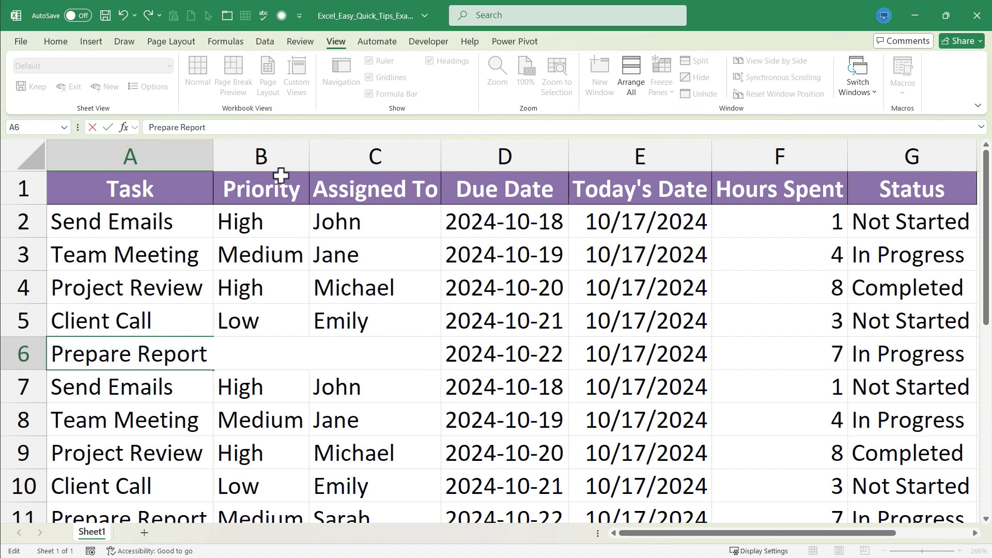
pyautogui.press('Return')
# Add a second line inside A6 below Prepare Report, reading "for" followed by the person's first name
pyautogui.doubleClick(210, 356)
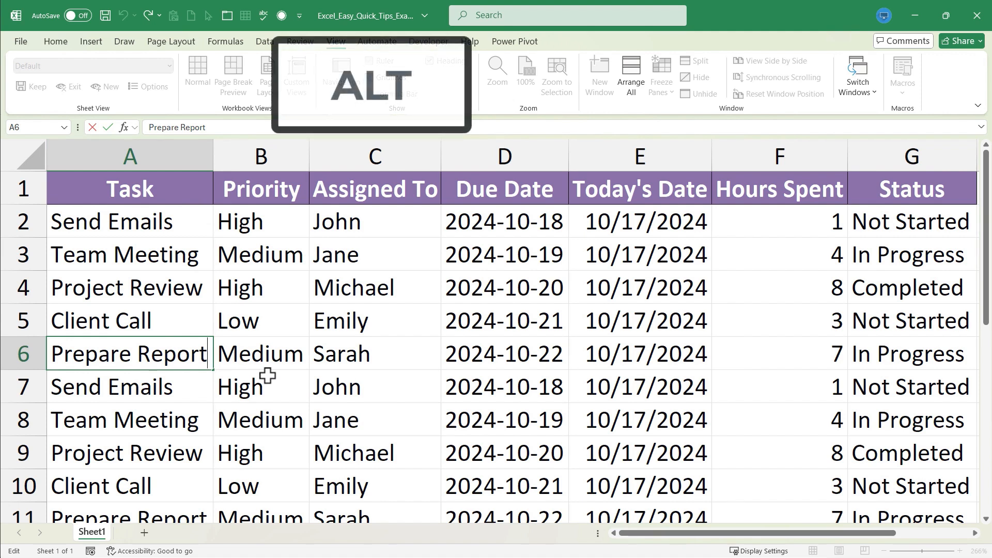
pyautogui.hotkey('alt', 'Return')
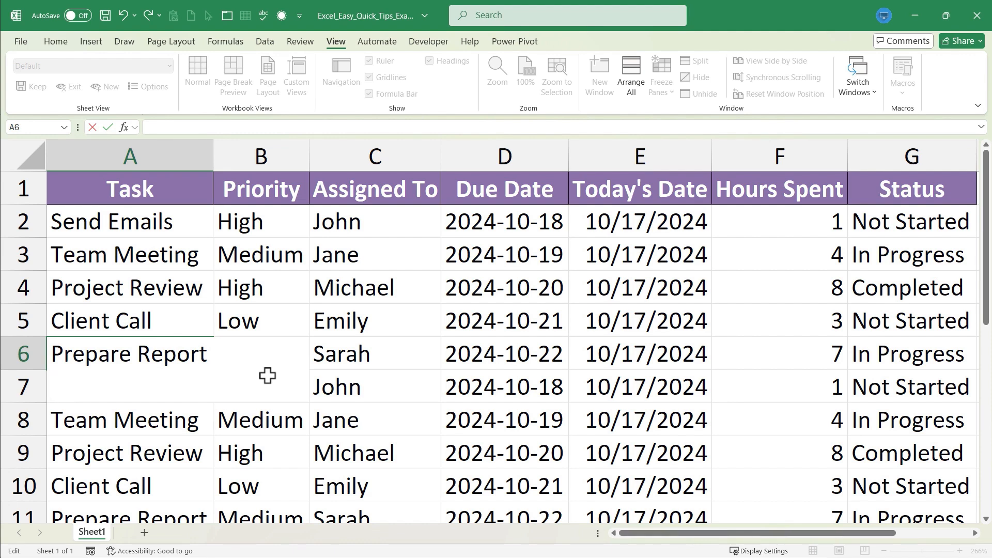
pyautogui.write('for Jon')
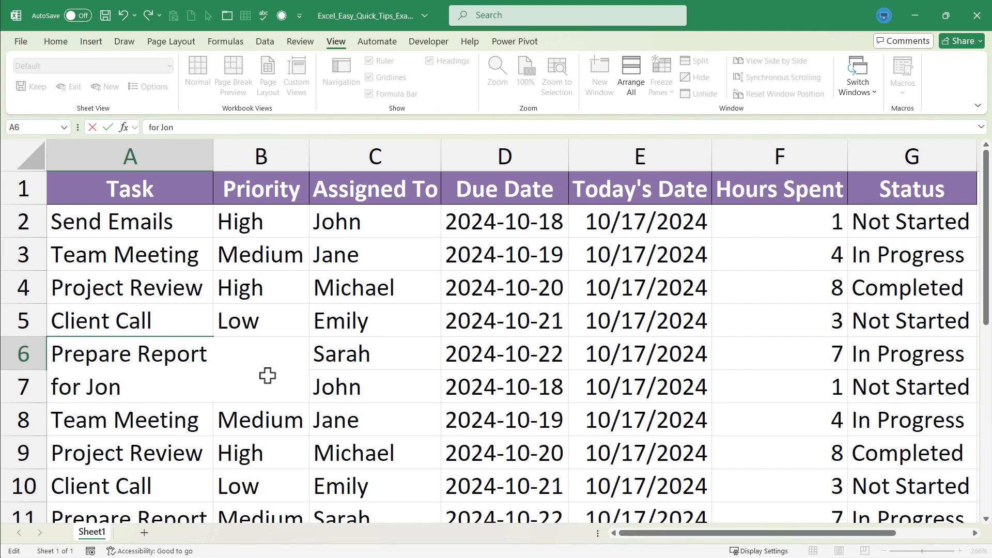
pyautogui.press('Return')
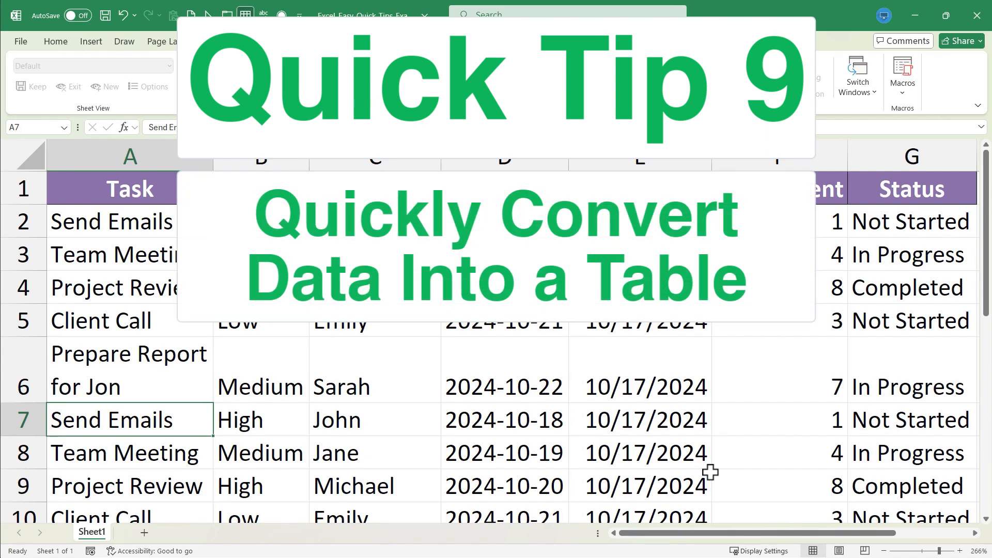
# Convert the task list in A1:G17 into a table with headers, checking that the range covers the whole list
pyautogui.scroll(-4, 336, 289)
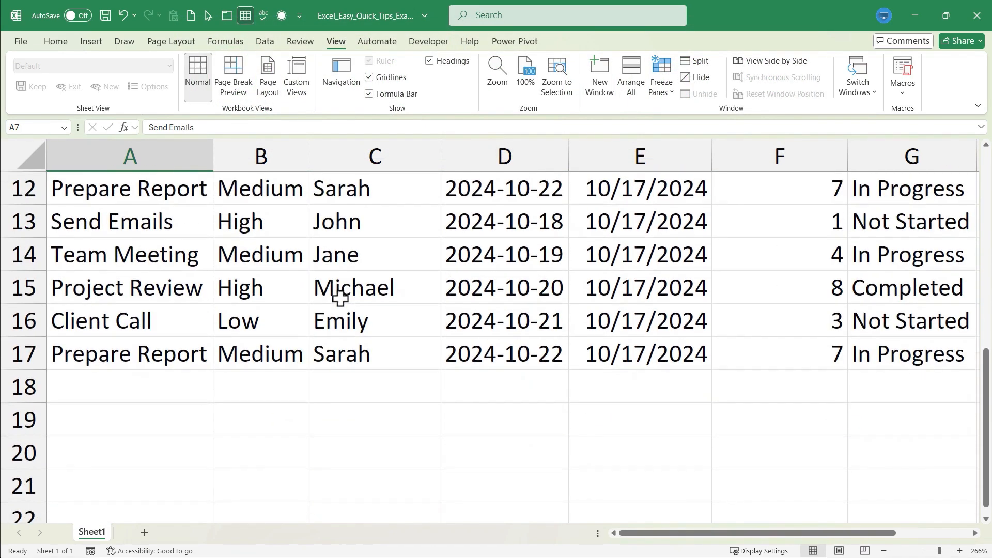
pyautogui.scroll(1, 347, 306)
pyautogui.scroll(3, 347, 307)
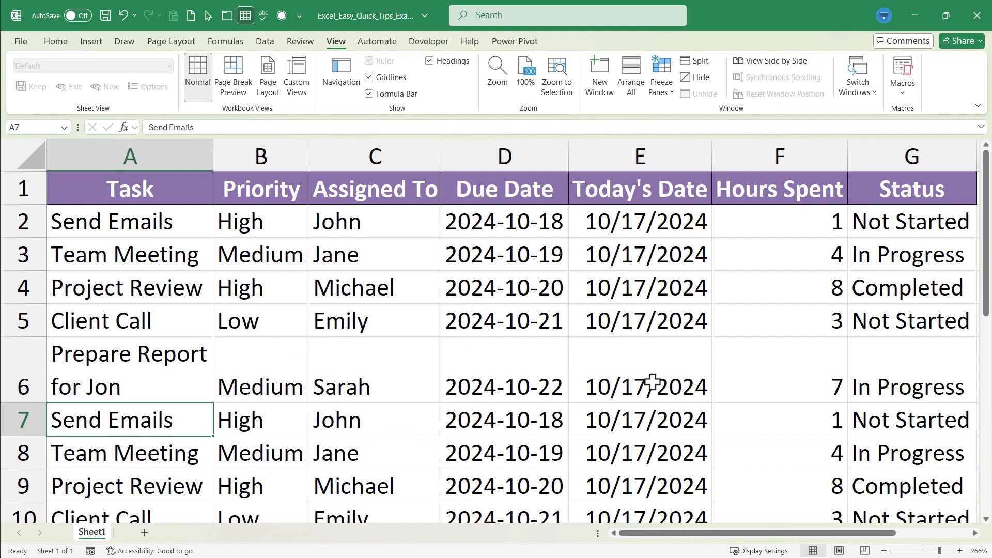
pyautogui.click(515, 424)
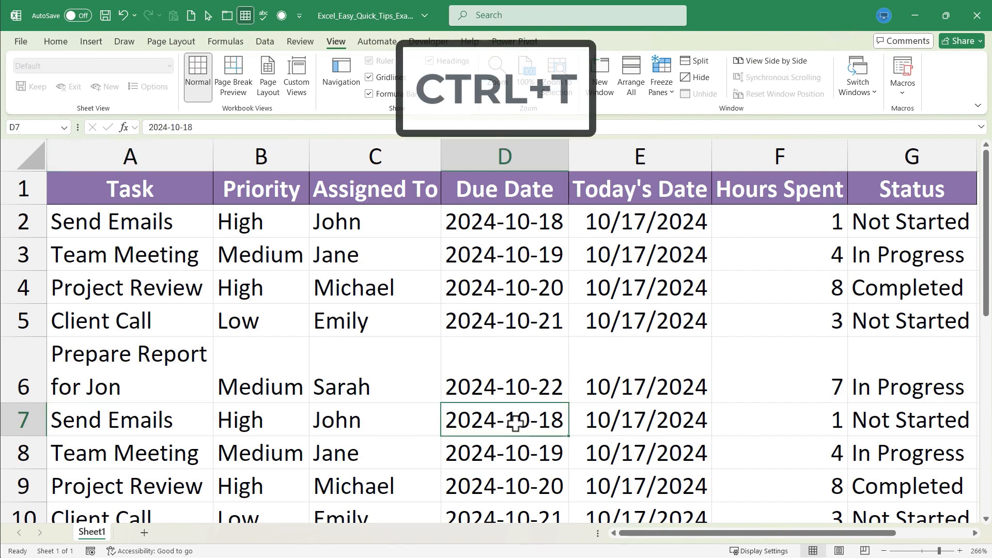
pyautogui.hotkey('ctrl', 't')
pyautogui.moveTo(288, 361); pyautogui.dragTo(450, 77)
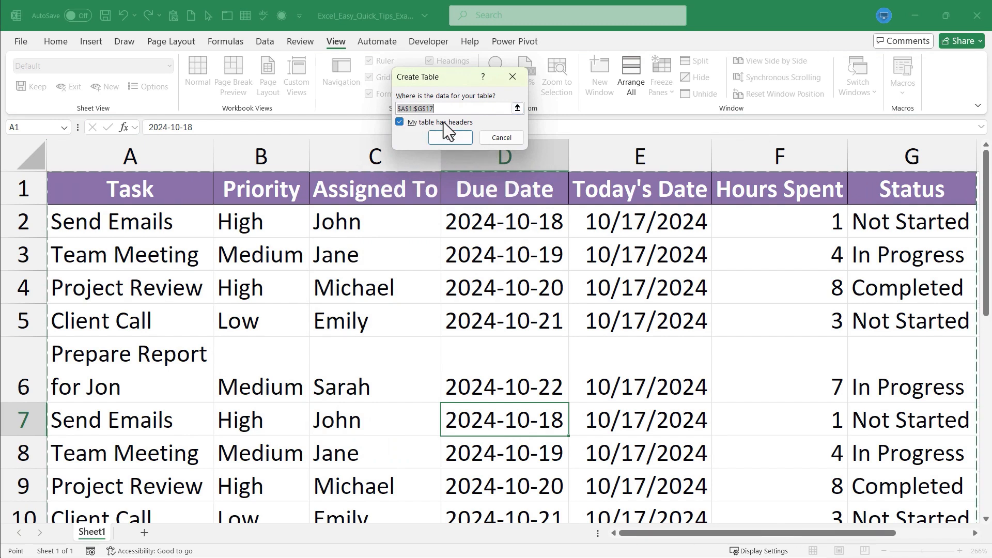
pyautogui.scroll(-4, 541, 303)
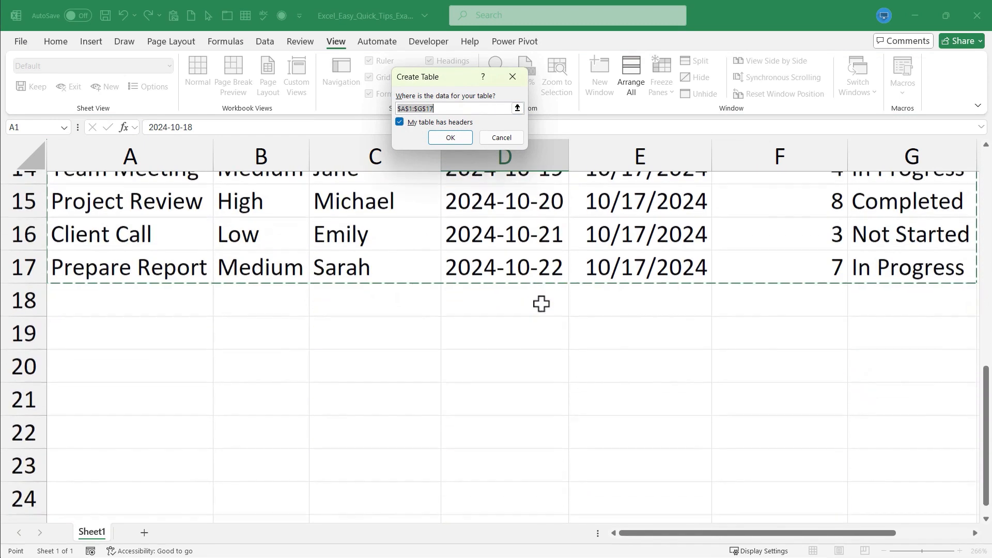
pyautogui.scroll(4, 527, 297)
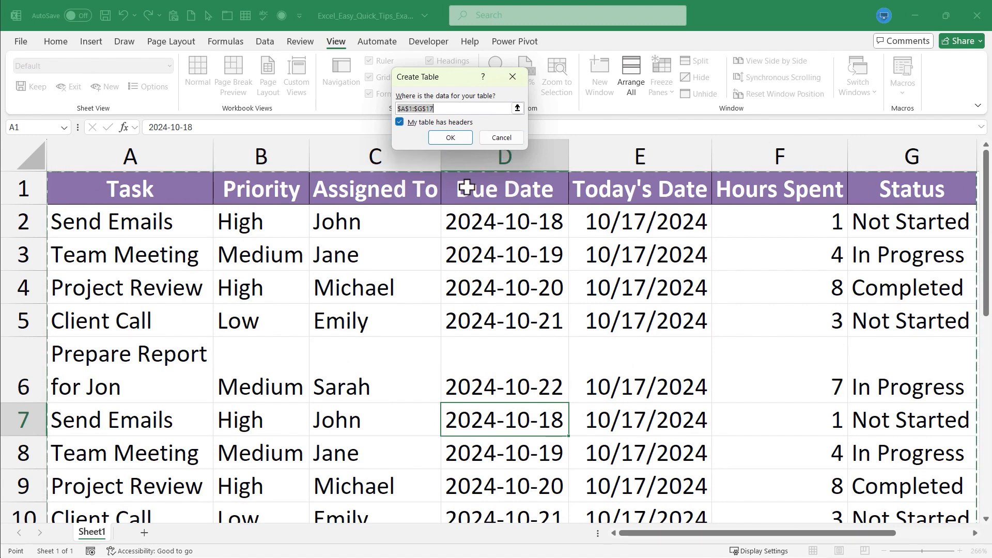
pyautogui.click(454, 138)
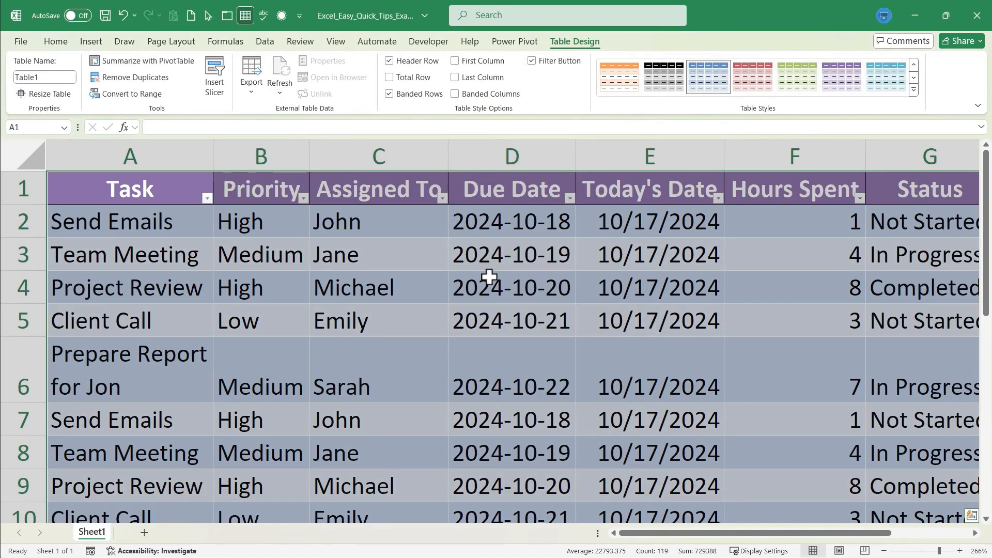
# Look through the new table's banded rows and headers down to its end, and view the filter options for Priority
pyautogui.scroll(-4, 486, 281)
pyautogui.scroll(4, 444, 279)
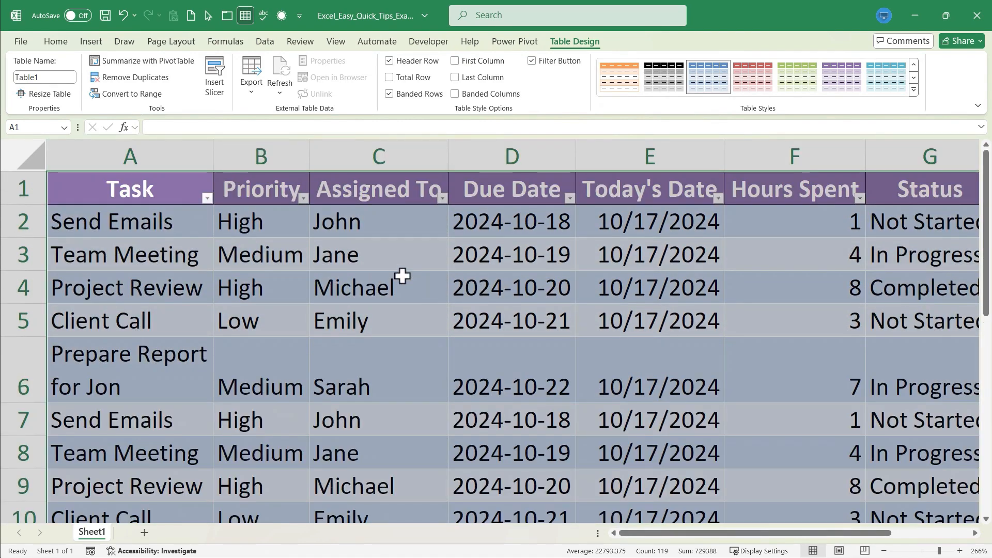
pyautogui.click(402, 275)
pyautogui.scroll(-1, 503, 284)
pyautogui.scroll(1, 500, 286)
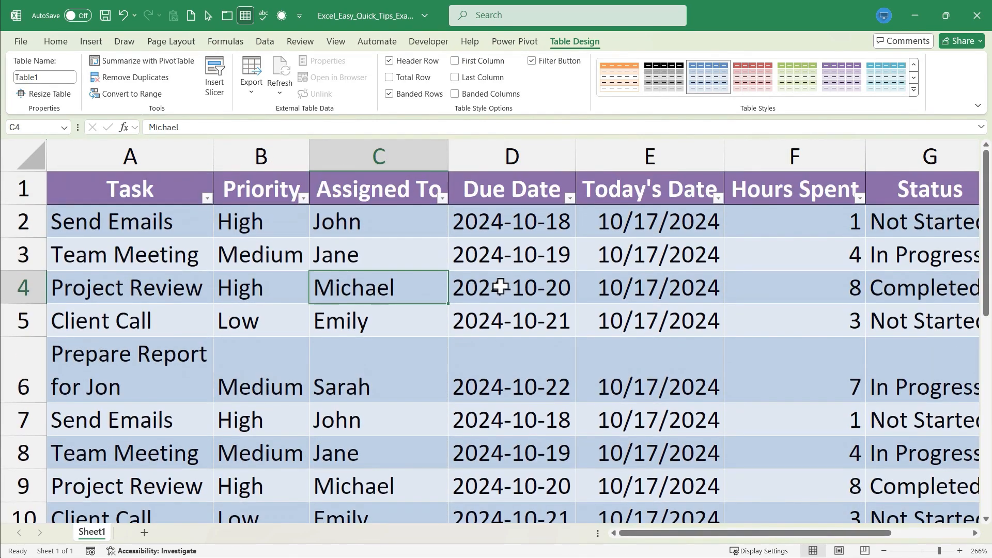
pyautogui.click(518, 319)
pyautogui.scroll(-2, 518, 321)
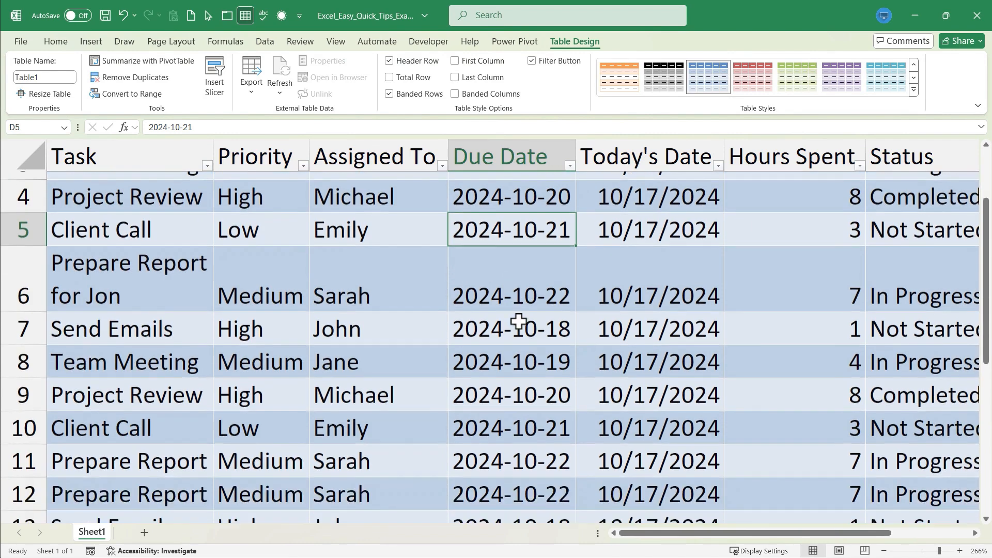
pyautogui.scroll(-3, 202, 317)
pyautogui.scroll(5, 202, 316)
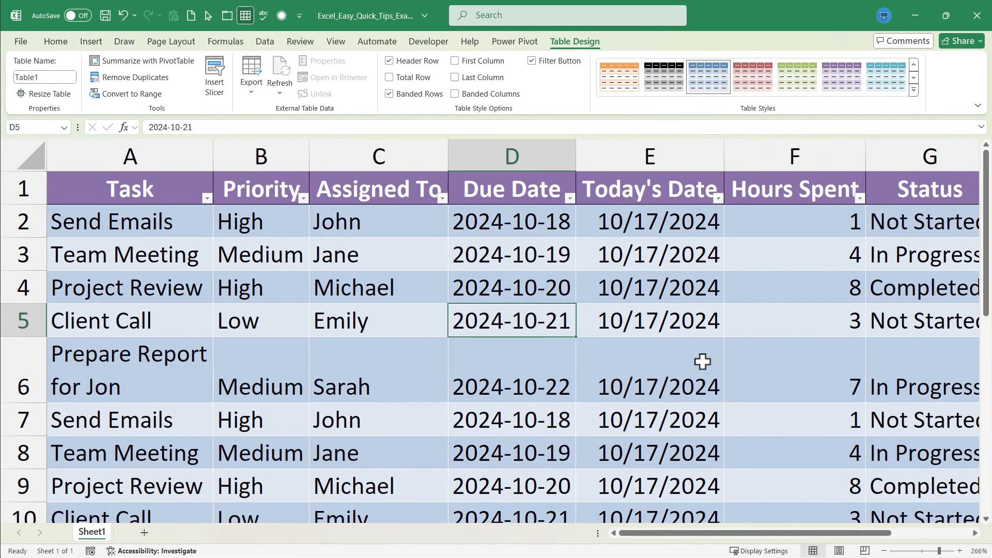
pyautogui.click(305, 199)
pyautogui.click(430, 224)
# Add a new blank worksheet and switch back and forth between it and Sheet1, ending on Sheet1
pyautogui.click(144, 533)
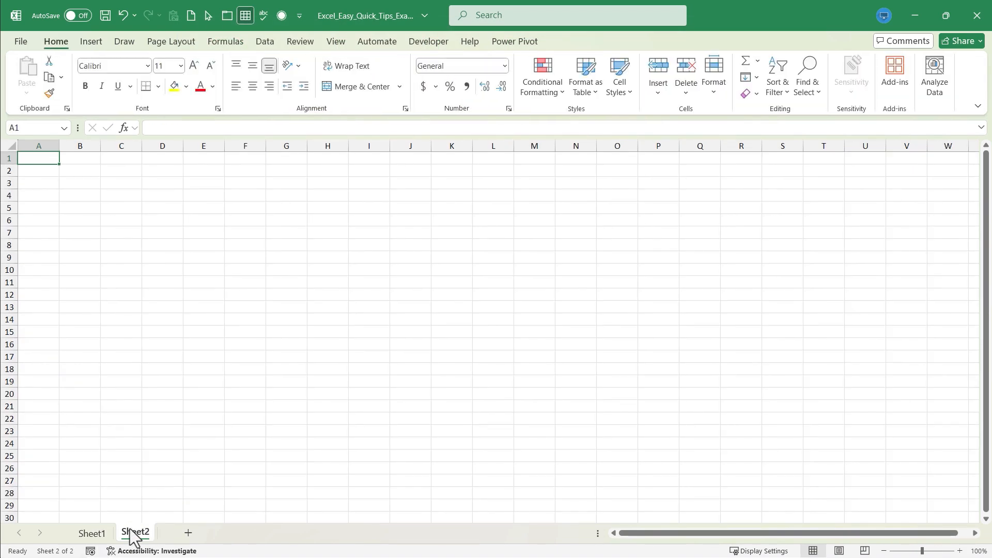
pyautogui.click(100, 532)
pyautogui.click(135, 534)
pyautogui.click(96, 533)
pyautogui.click(129, 533)
pyautogui.click(97, 534)
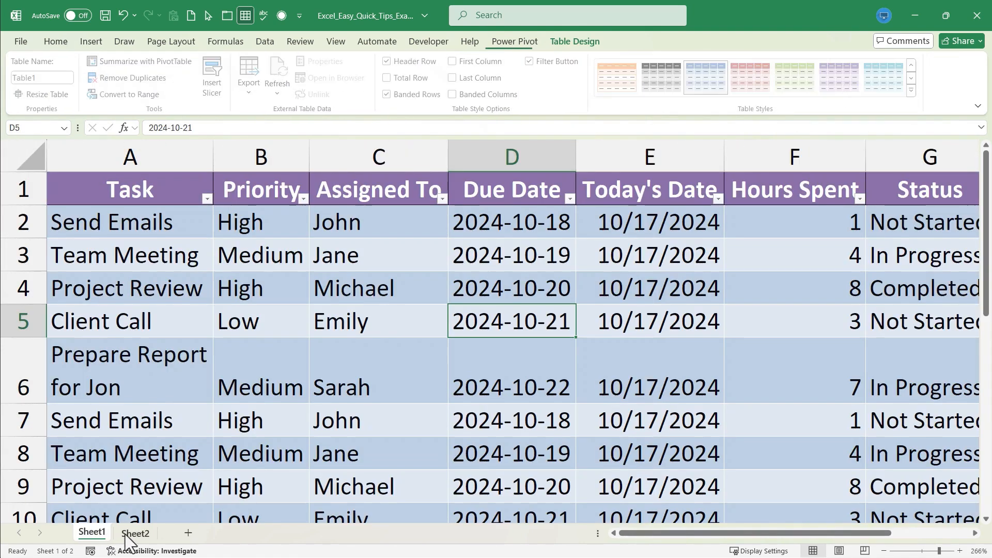
pyautogui.click(134, 533)
pyautogui.click(103, 532)
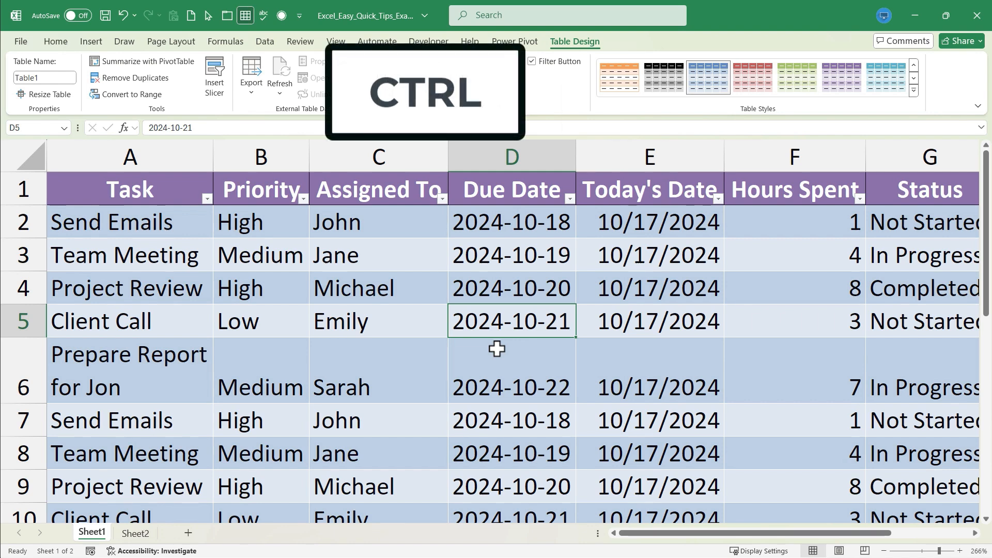
# Go to the next worksheet, return to the previous one, and move the selection from D5 to F5
pyautogui.hotkey('ctrl', 'pagedown')
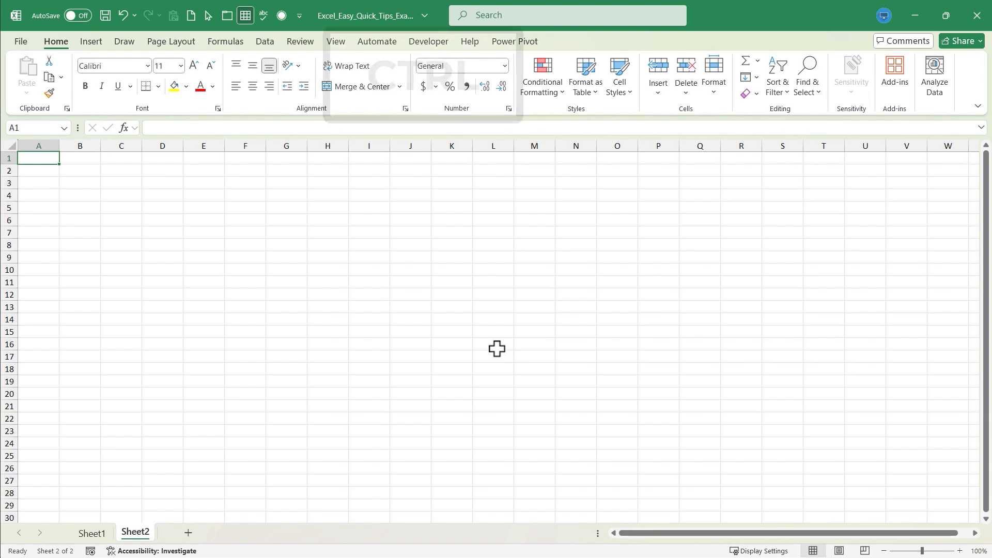
pyautogui.hotkey('ctrl', 'pageup')
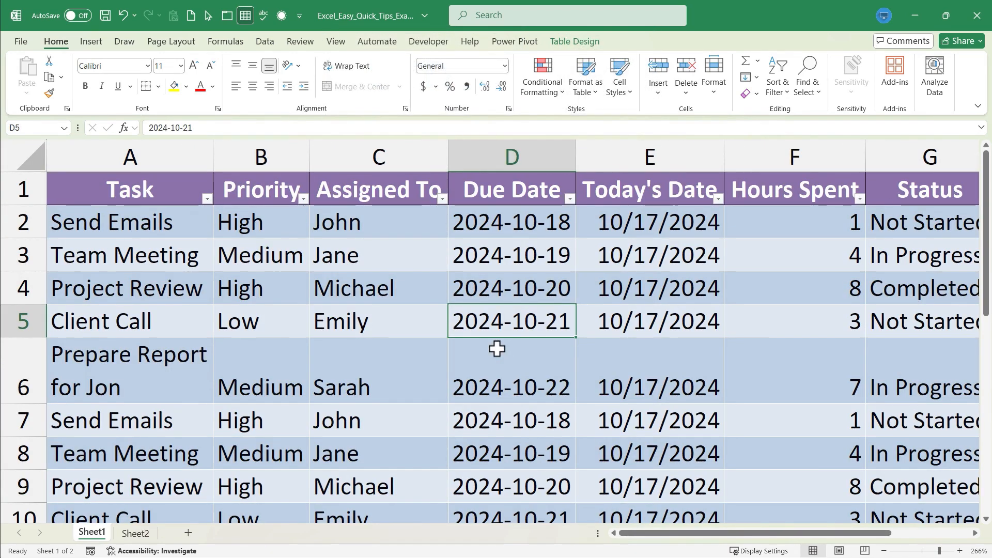
pyautogui.press('Right')
pyautogui.press('Right')
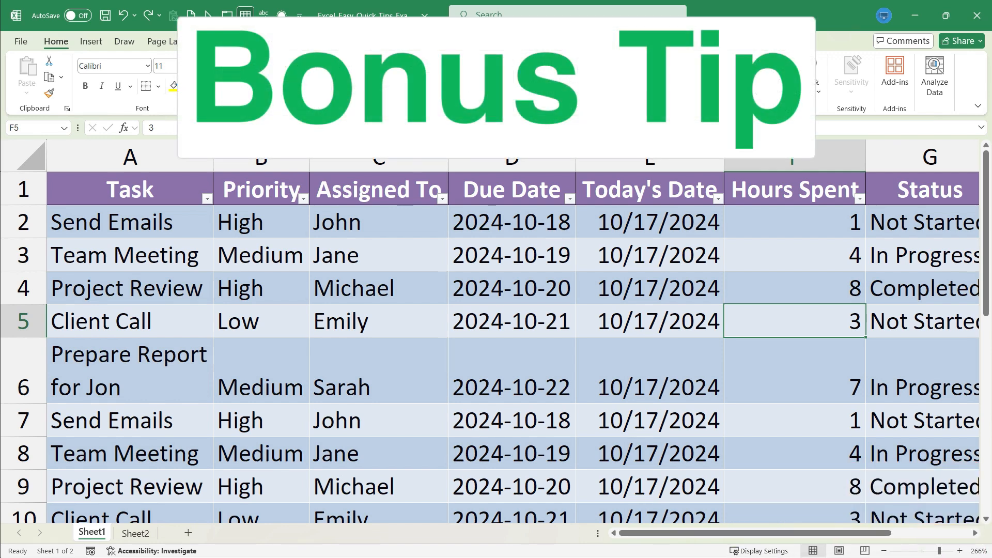
# Clear E2 under Today's Date and insert the current date, 10/17/2024, as a static value
pyautogui.click(652, 225)
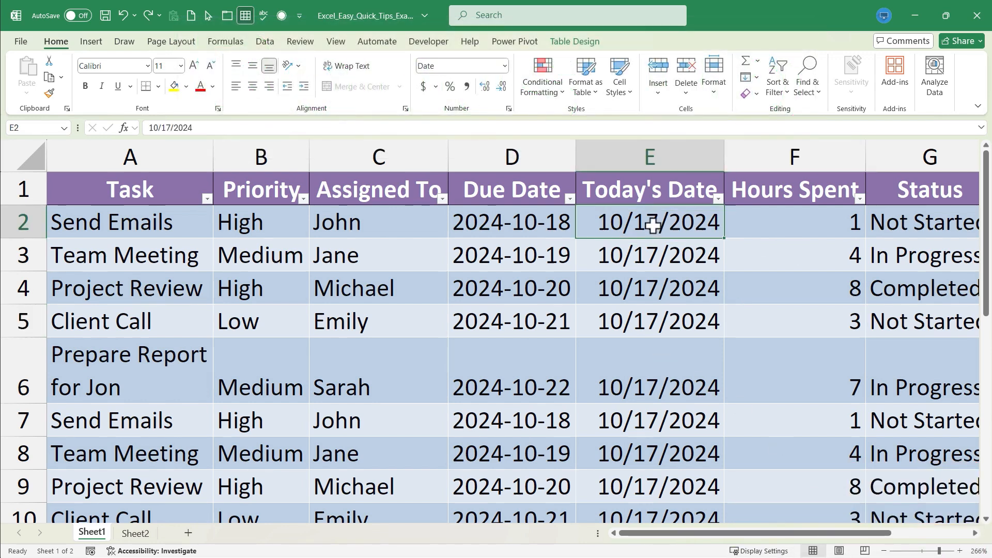
pyautogui.press('BackSpace')
pyautogui.click(695, 310)
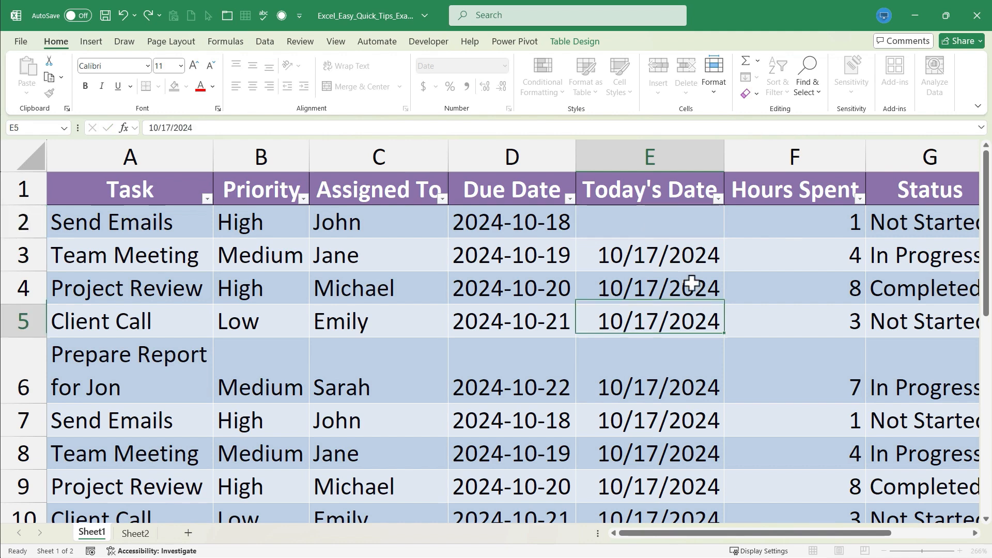
pyautogui.click(646, 223)
pyautogui.press('ctrl')
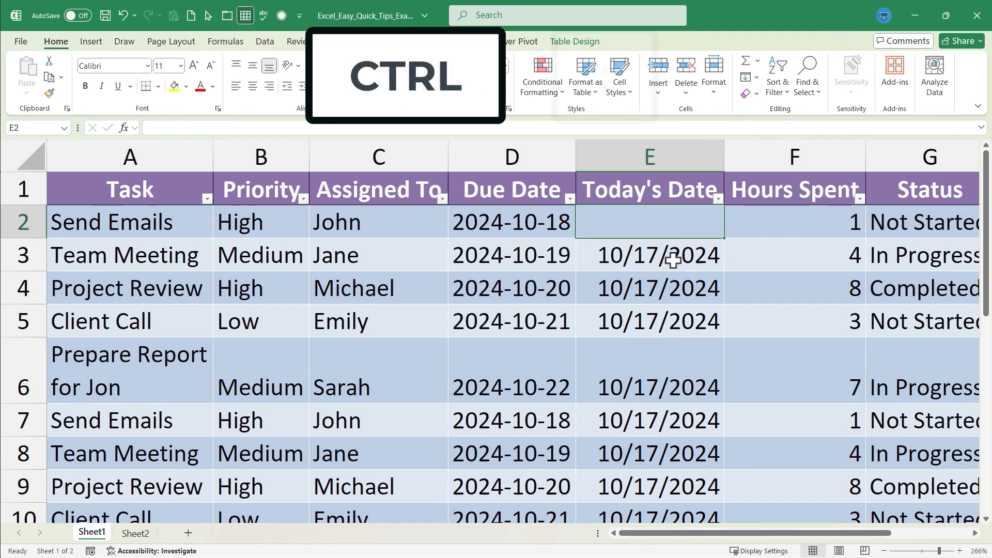
pyautogui.hotkey('ctrl', ';')
pyautogui.press('Return')
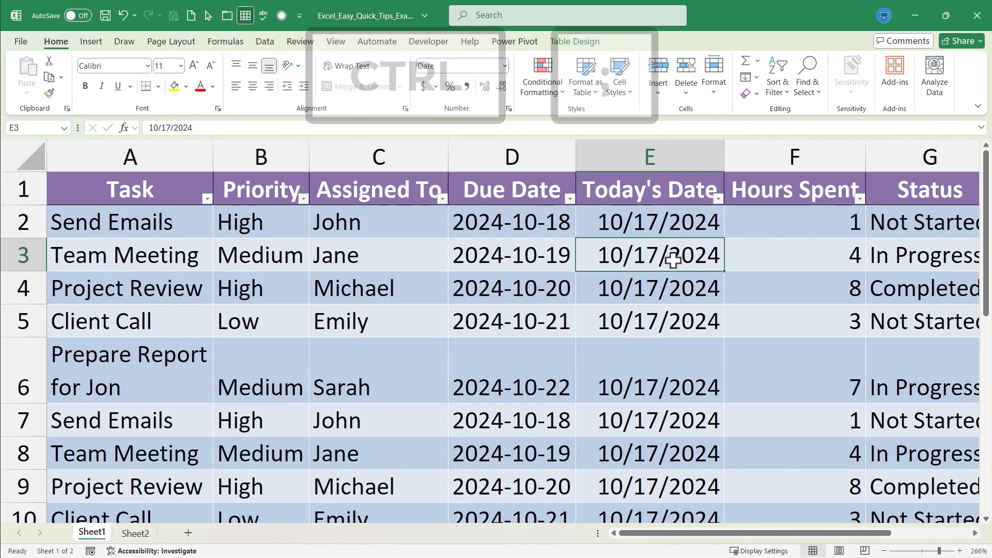
# Replace the static date in E2 with the formula =TODAY() and check the formula in the cell
pyautogui.click(671, 222)
pyautogui.press('Delete')
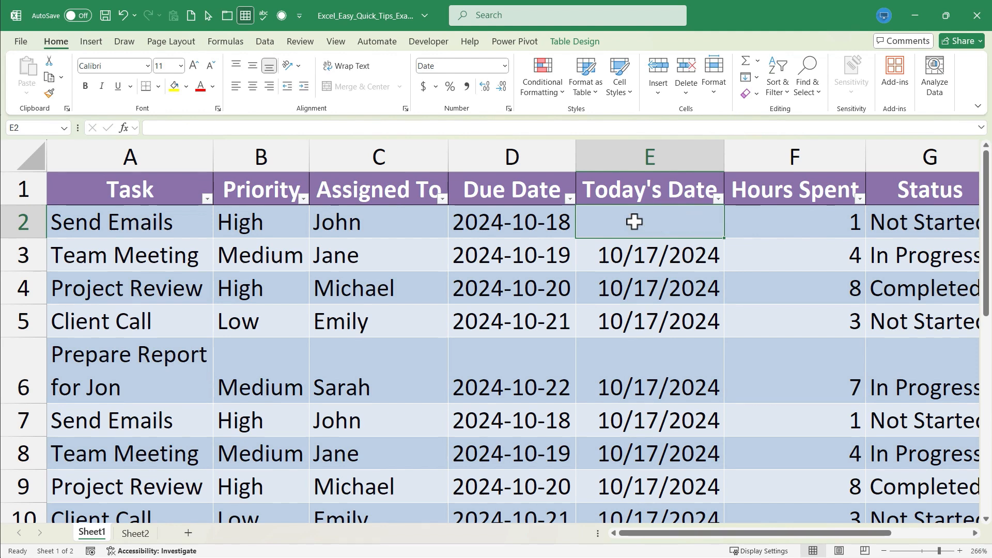
pyautogui.write('=today(')
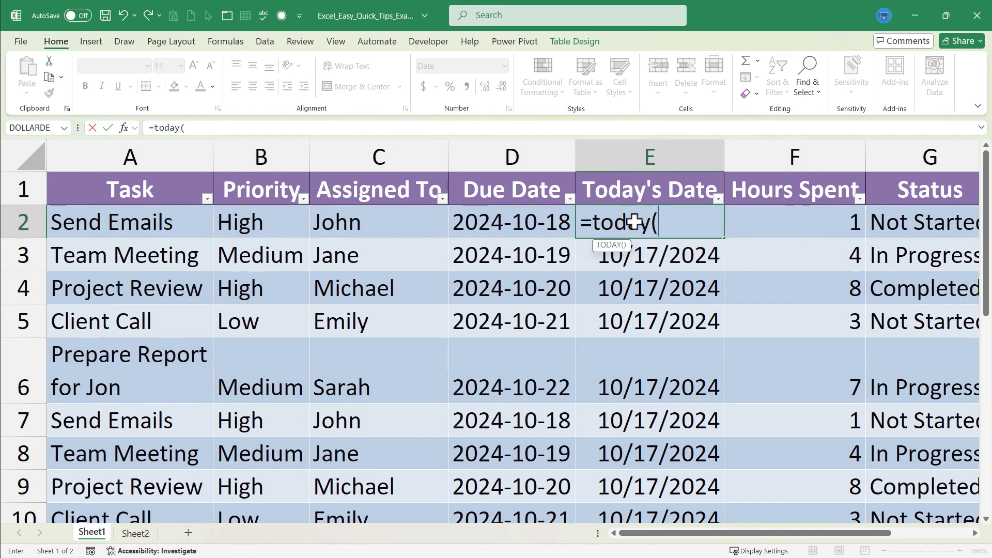
pyautogui.write(')')
pyautogui.press('Return')
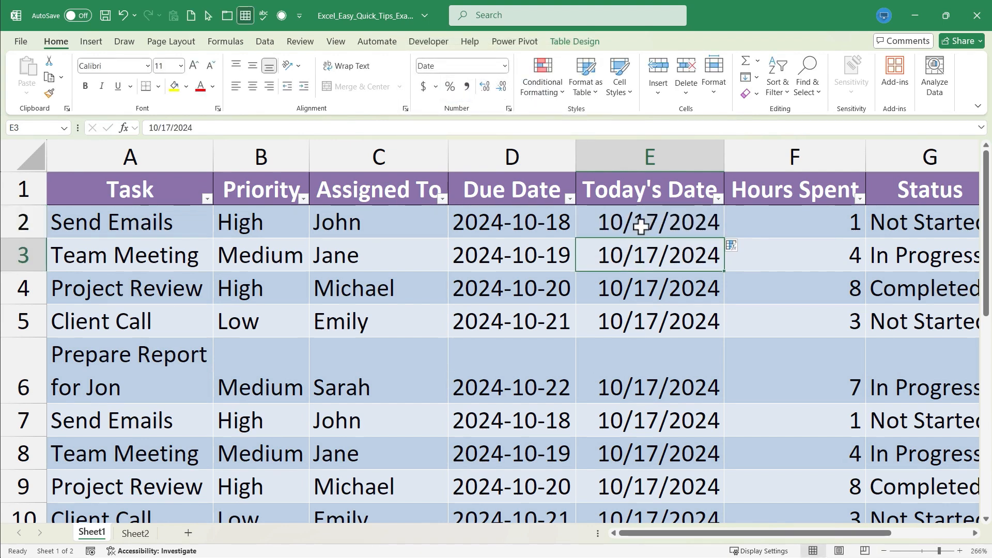
pyautogui.click(659, 223)
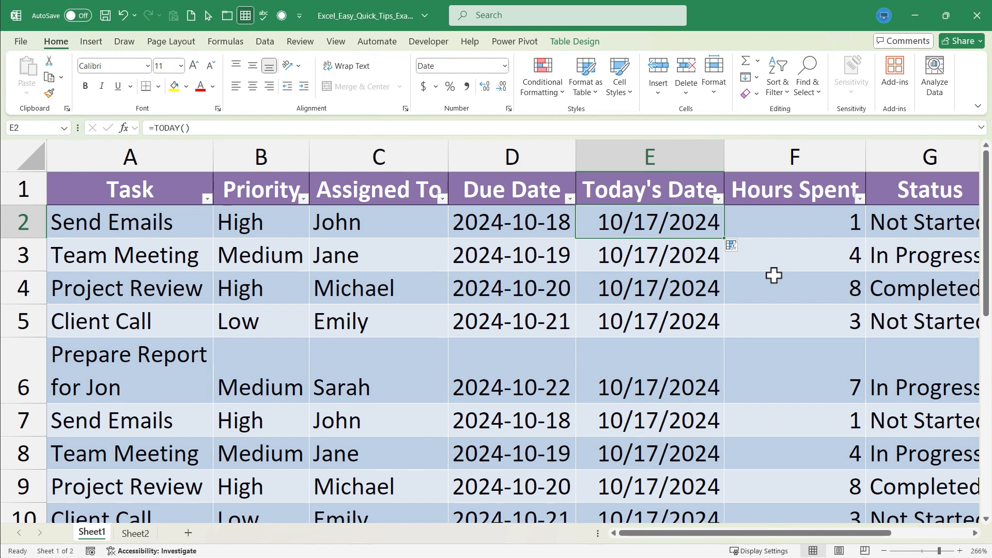